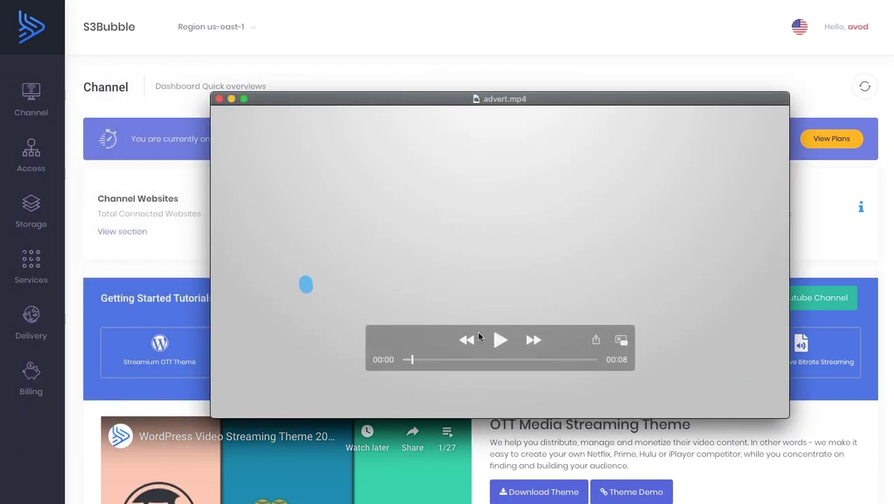
Step: Play the advert.mp4 clip in QuickTime and pause it at 00:05
{"action": "left_click", "coordinate": [504, 343]}
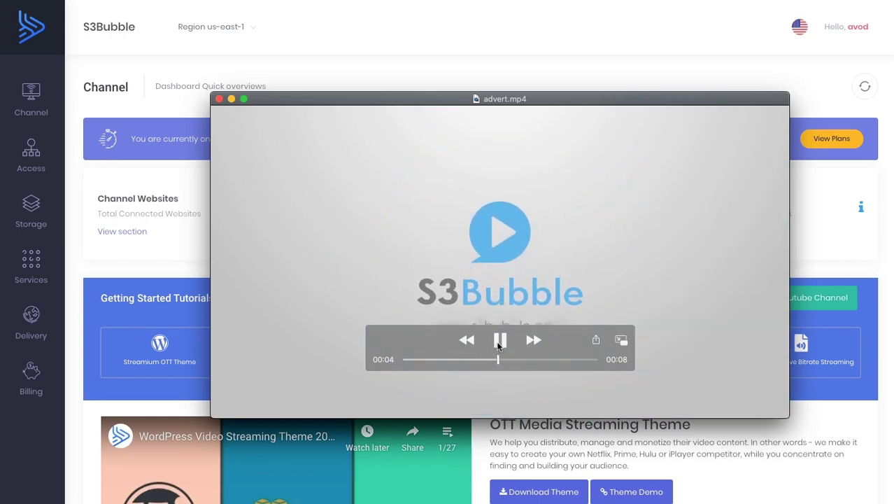
{"action": "left_click", "coordinate": [497, 338]}
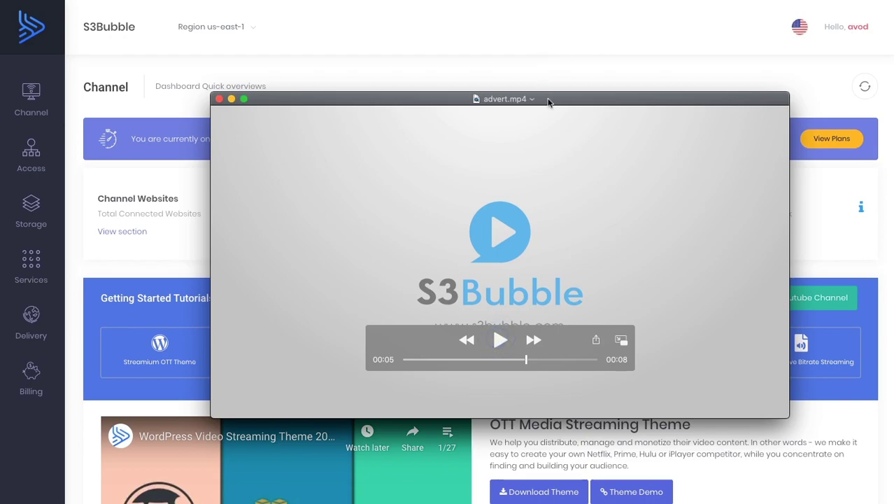
{"action": "key", "text": "super+w"}
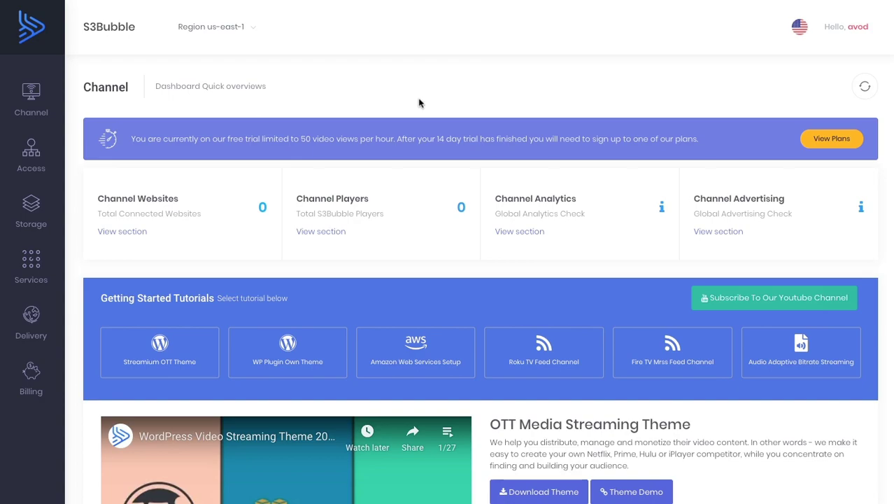
Step: Open the IAM dashboard from the AWS console's recently visited services
{"action": "left_click", "coordinate": [373, 82]}
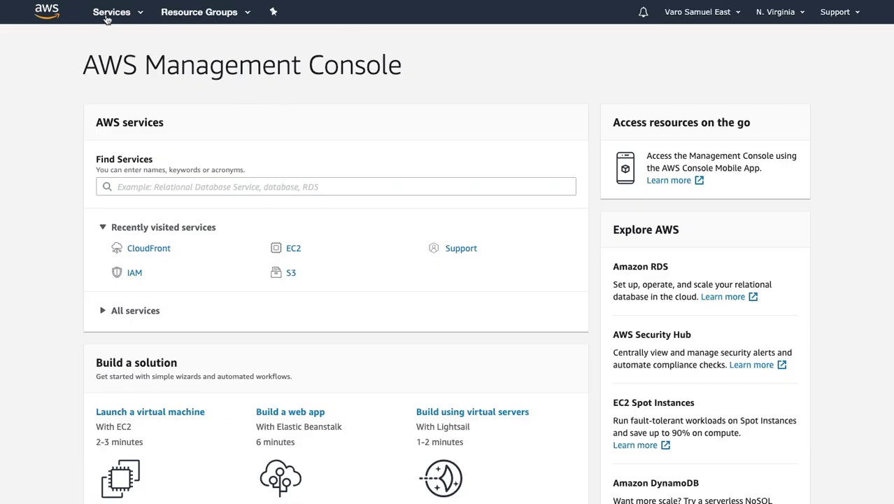
{"action": "left_click", "coordinate": [135, 273]}
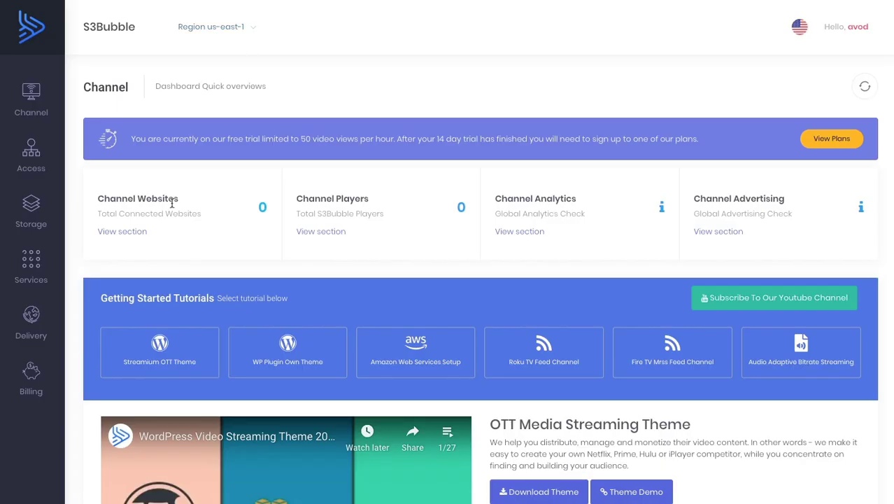
Step: Copy the minimal all-services policy JSON from S3Bubble's IAM Connection policies
{"action": "mouse_move", "coordinate": [42, 156]}
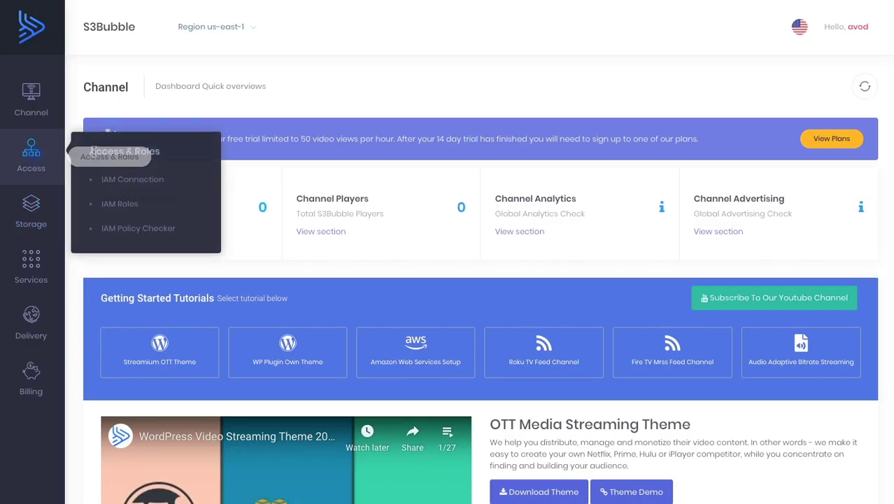
{"action": "left_click", "coordinate": [121, 184]}
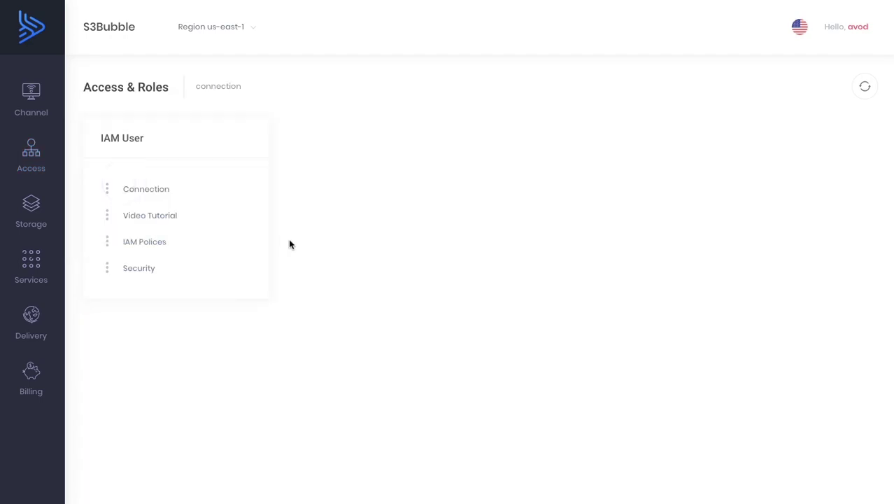
{"action": "left_click", "coordinate": [194, 243]}
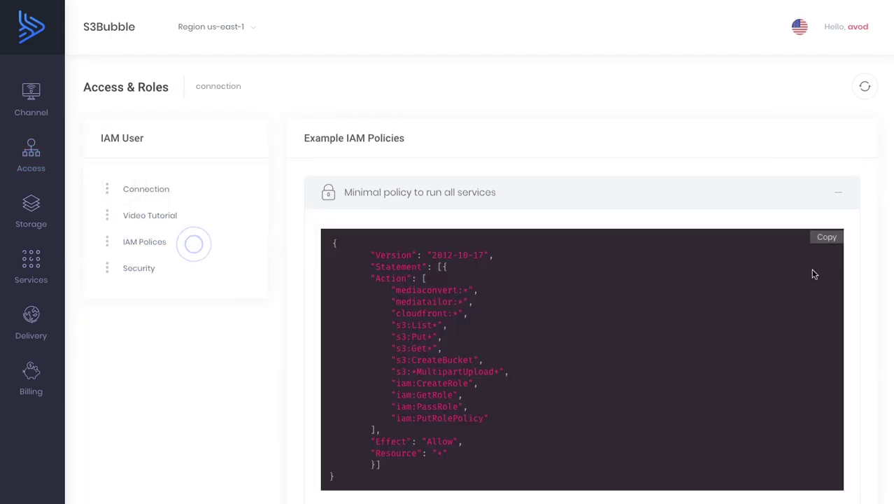
{"action": "left_click", "coordinate": [833, 243]}
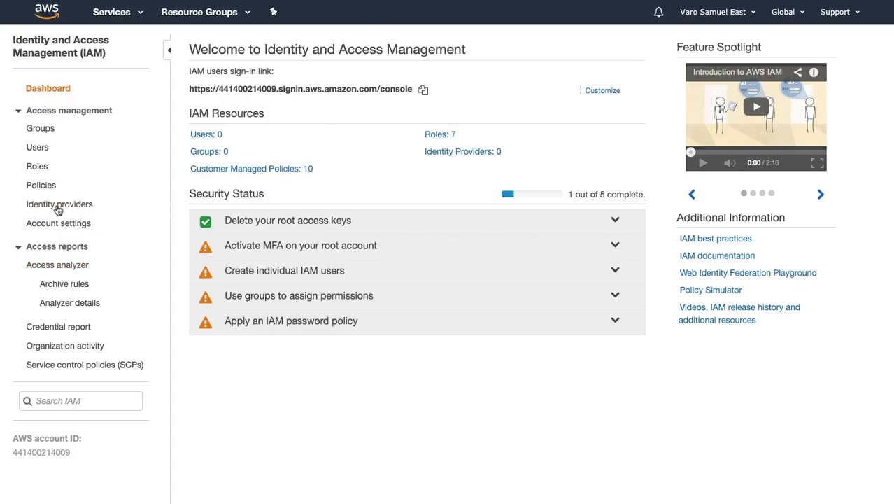
Step: Start a new IAM policy and replace its JSON with the copied S3Bubble permissions
{"action": "left_click", "coordinate": [49, 187]}
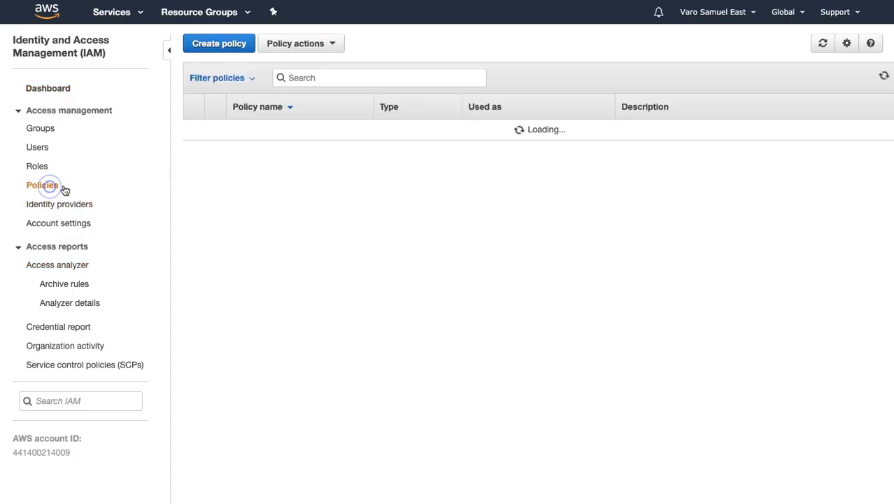
{"action": "left_click", "coordinate": [218, 46]}
{"action": "left_click", "coordinate": [175, 118]}
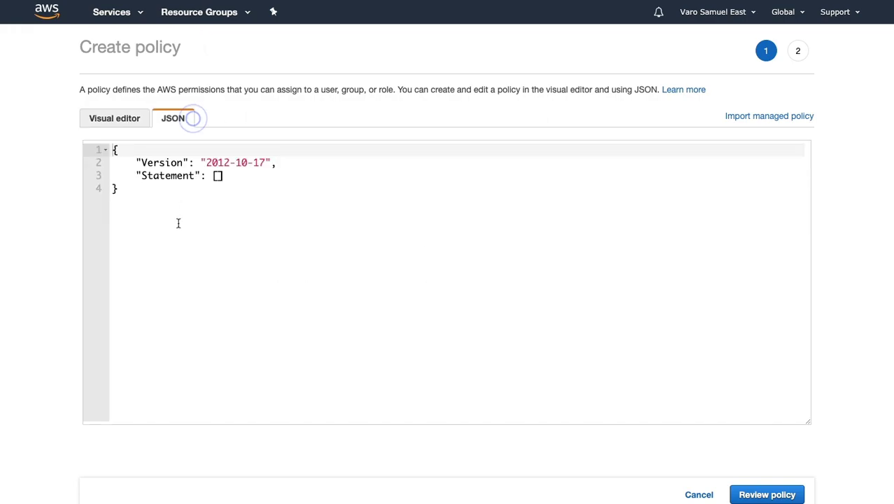
{"action": "left_click_drag", "start_coordinate": [155, 212], "coordinate": [112, 149]}
{"action": "key", "text": "ctrl+v"}
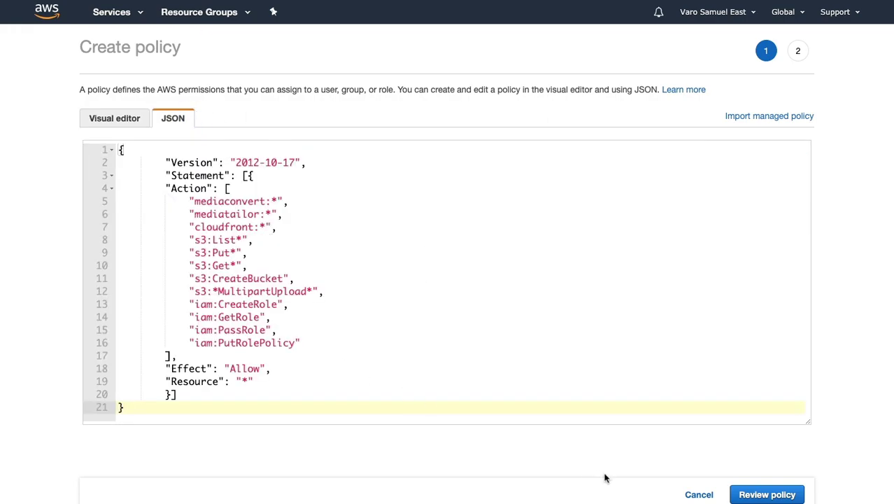
{"action": "left_click", "coordinate": [783, 494]}
Step: Name the policy avodmedia, use the same text as its description, and create it
{"action": "left_click", "coordinate": [260, 129]}
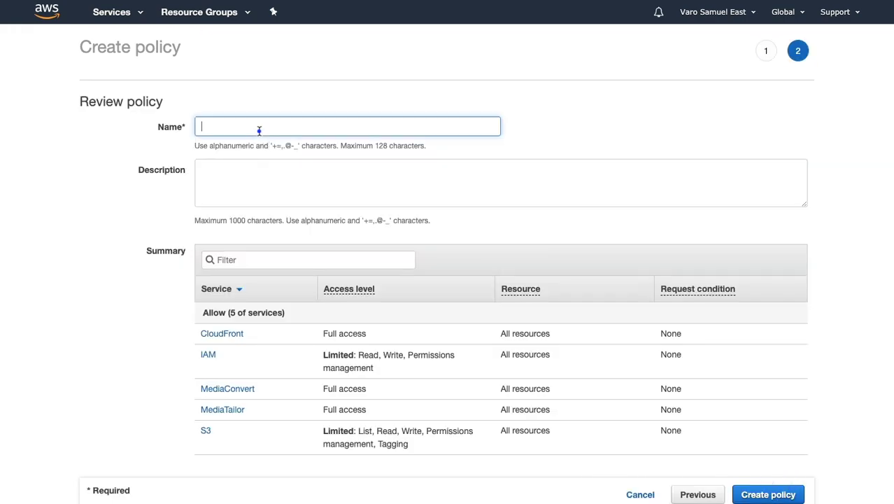
{"action": "type", "text": "av"}
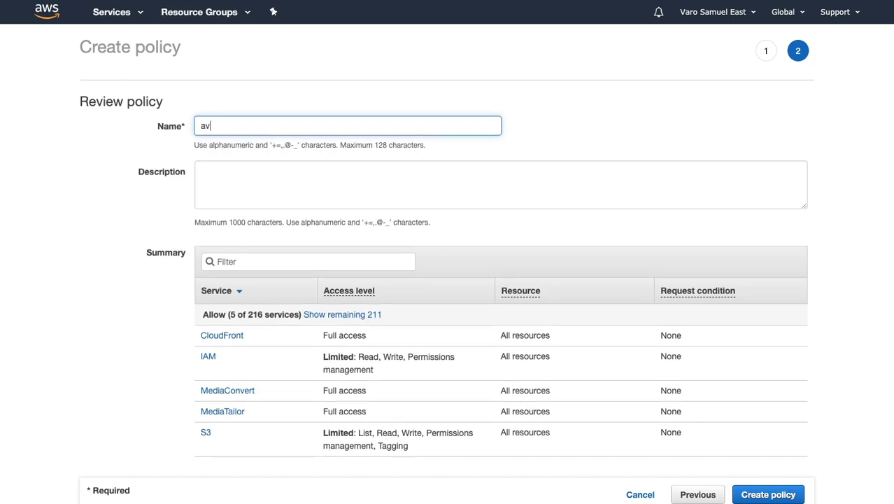
{"action": "type", "text": "odmedia"}
{"action": "double_click", "coordinate": [225, 126]}
{"action": "key", "text": "ctrl+c"}
{"action": "left_click", "coordinate": [231, 173]}
{"action": "key", "text": "ctrl+v"}
{"action": "left_click", "coordinate": [758, 496]}
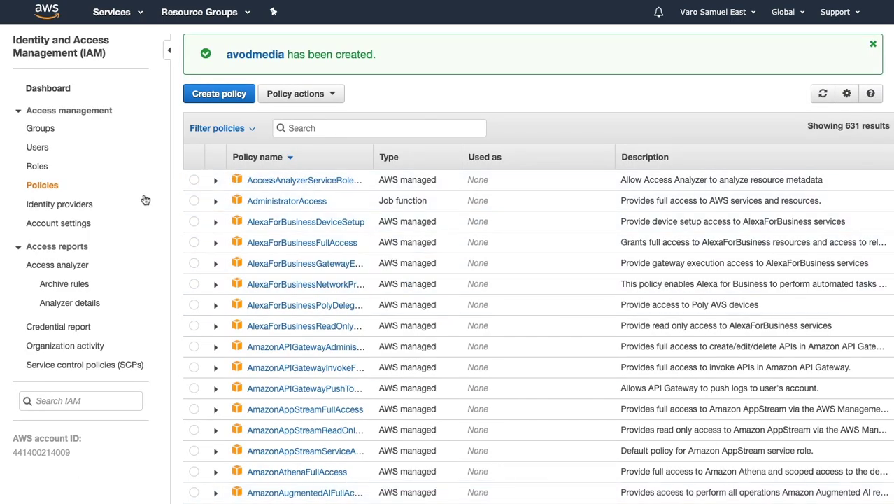
Step: Add a new IAM user named avodmedia with programmatic access
{"action": "left_click", "coordinate": [38, 148]}
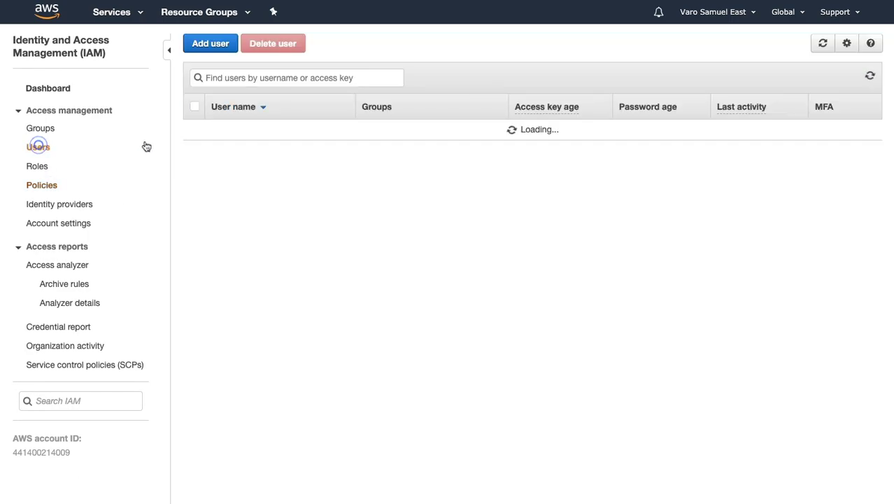
{"action": "left_click", "coordinate": [216, 44]}
{"action": "left_click", "coordinate": [329, 137]}
{"action": "type", "text": "avodmedia"}
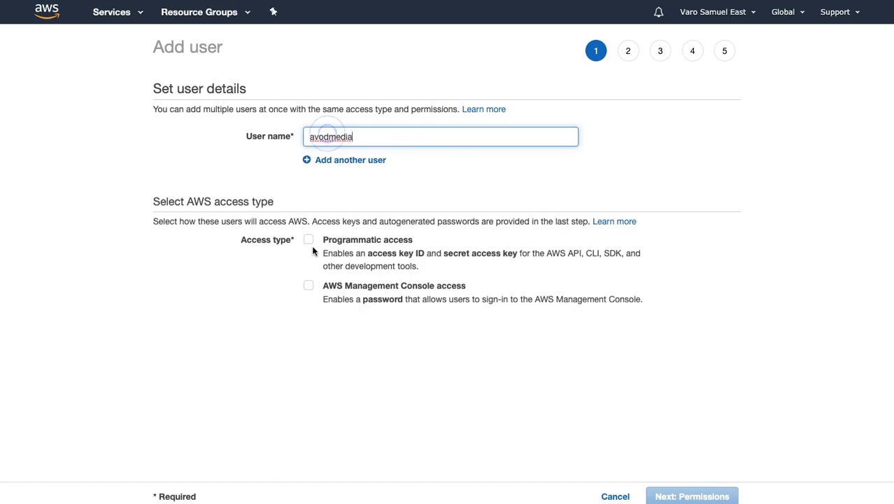
{"action": "left_click", "coordinate": [309, 240]}
{"action": "left_click", "coordinate": [696, 496]}
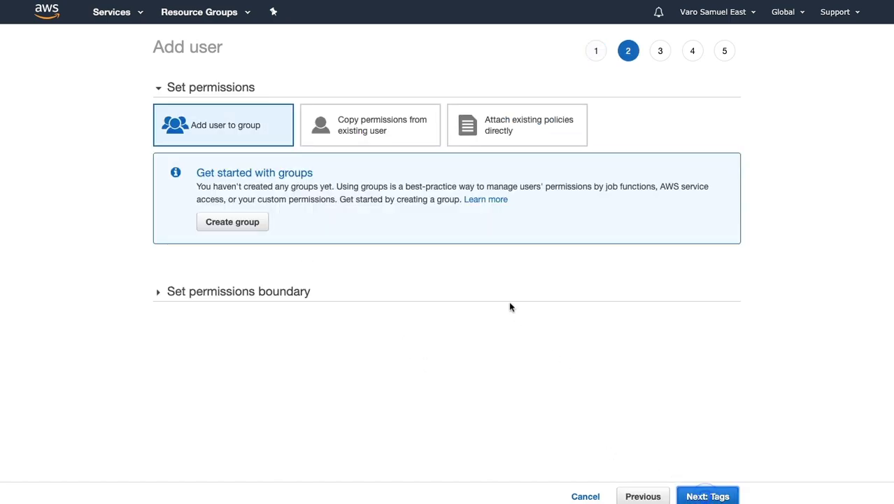
Step: Attach the avodmedia policy directly, create the user, and select its access key ID
{"action": "left_click", "coordinate": [497, 131]}
{"action": "left_click", "coordinate": [333, 198]}
{"action": "key", "text": "ctrl+v"}
{"action": "left_click", "coordinate": [163, 249]}
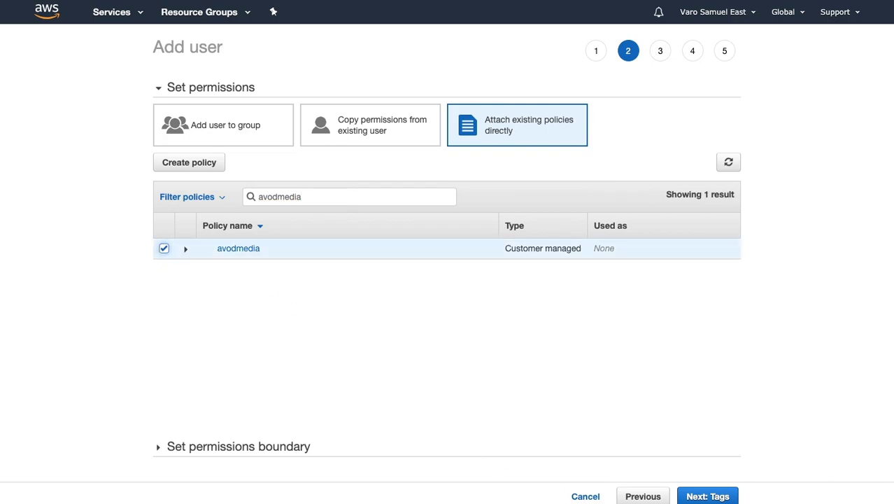
{"action": "left_click", "coordinate": [709, 497]}
{"action": "left_click", "coordinate": [710, 497]}
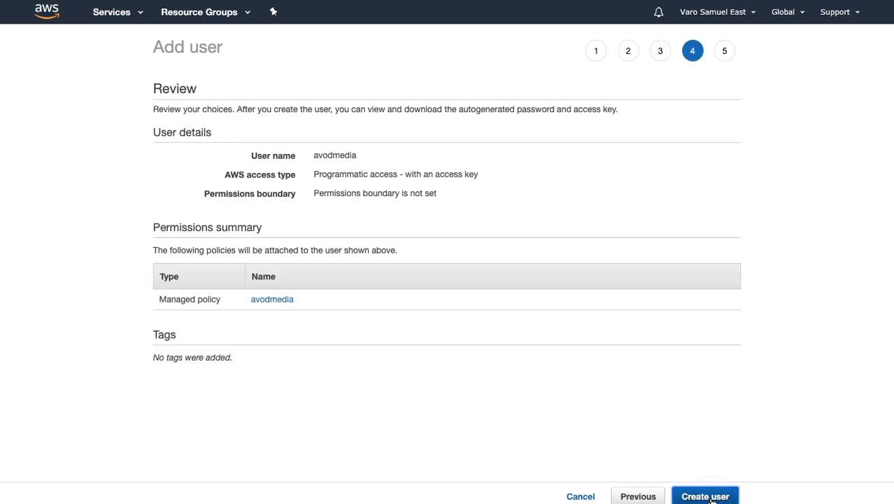
{"action": "left_click", "coordinate": [710, 497]}
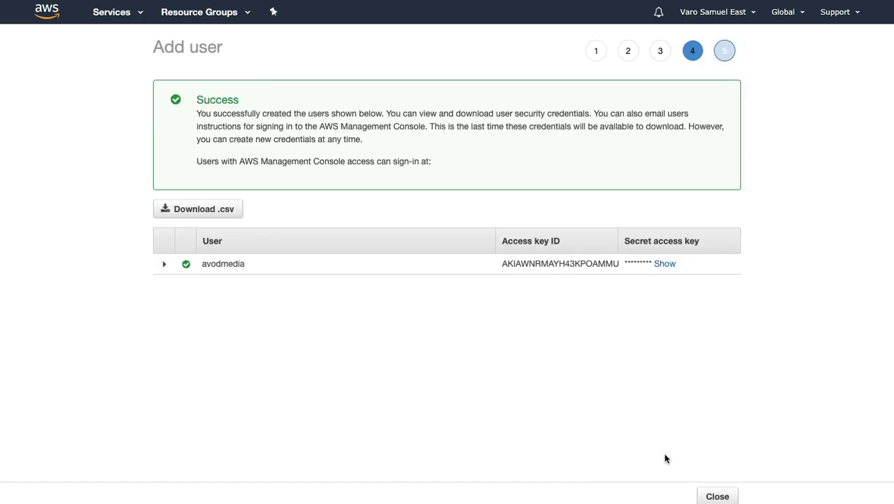
{"action": "double_click", "coordinate": [552, 264]}
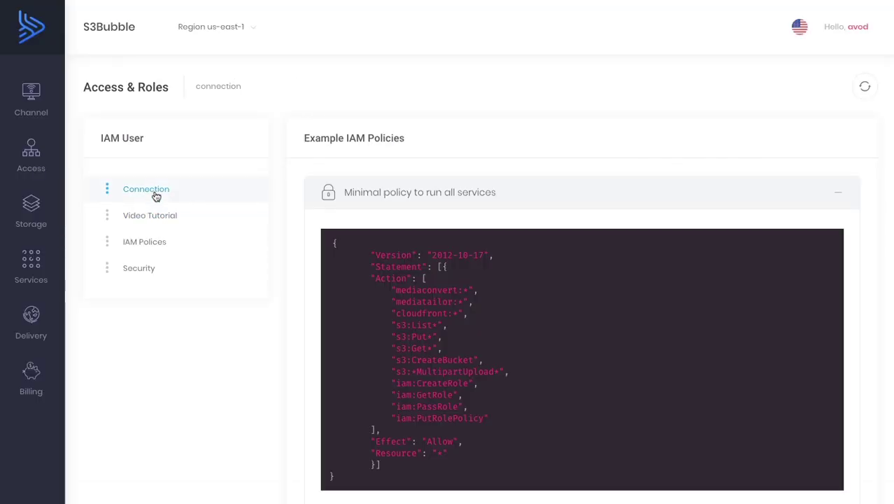
Step: Submit the new user's access and secret keys to S3Bubble, run IAM checks, and view buckets
{"action": "left_click", "coordinate": [154, 191]}
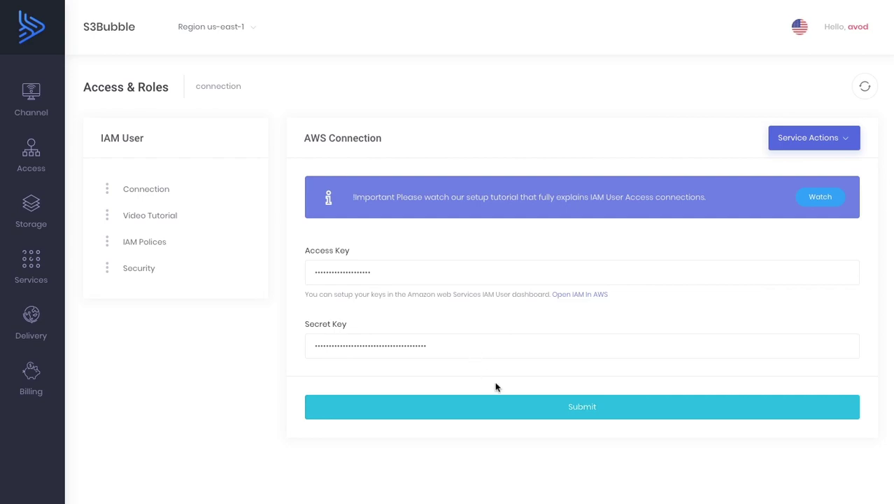
{"action": "left_click", "coordinate": [583, 412]}
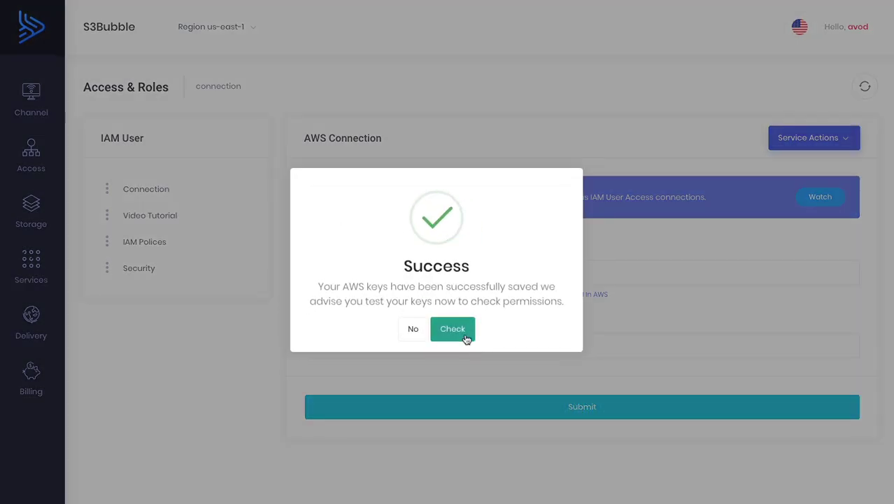
{"action": "left_click", "coordinate": [454, 331]}
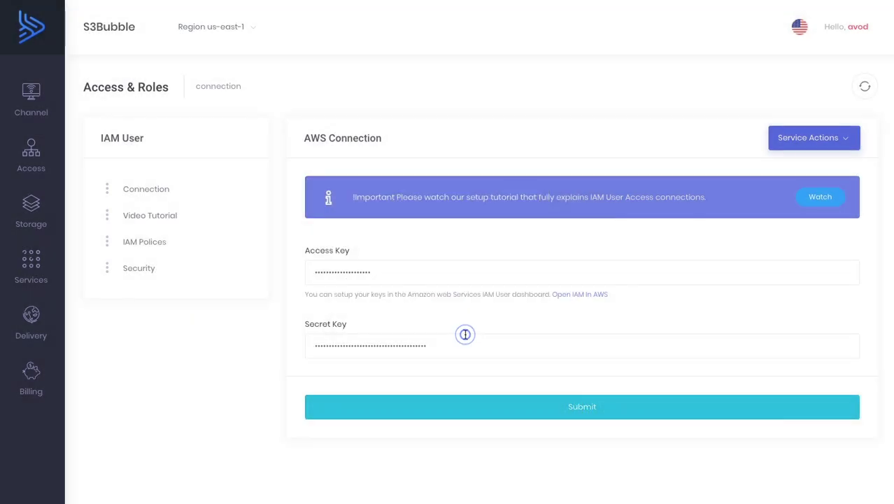
{"action": "left_click", "coordinate": [775, 7]}
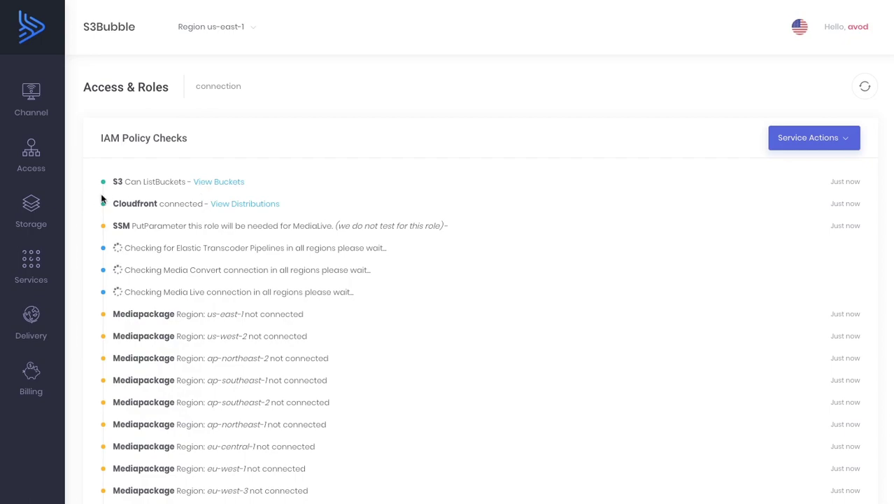
{"action": "left_click", "coordinate": [230, 183]}
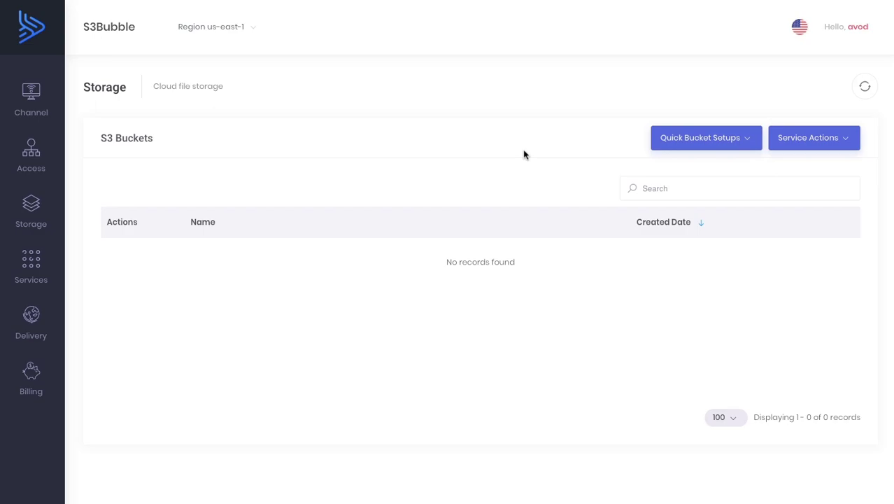
Step: Run the full OTT quick bucket setup named avod in US East (N. Virginia) with 7 storage days
{"action": "left_click", "coordinate": [666, 147]}
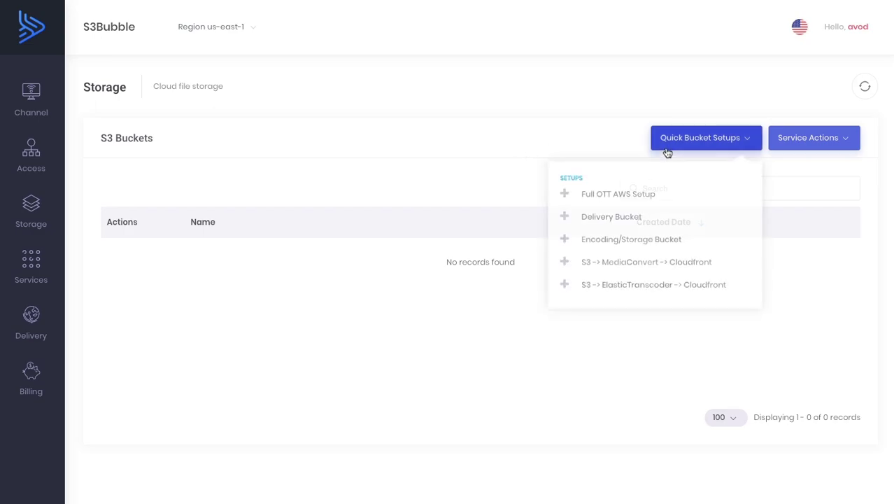
{"action": "left_click", "coordinate": [638, 193]}
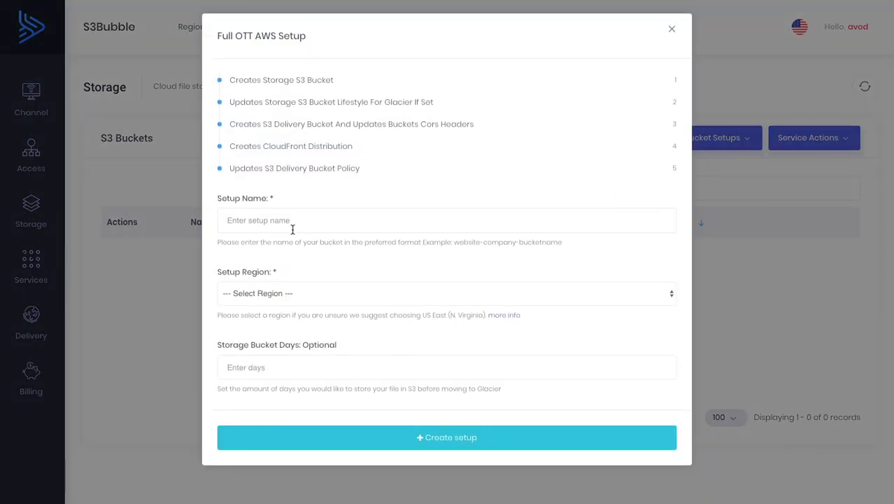
{"action": "left_click", "coordinate": [292, 228]}
{"action": "type", "text": "avod"}
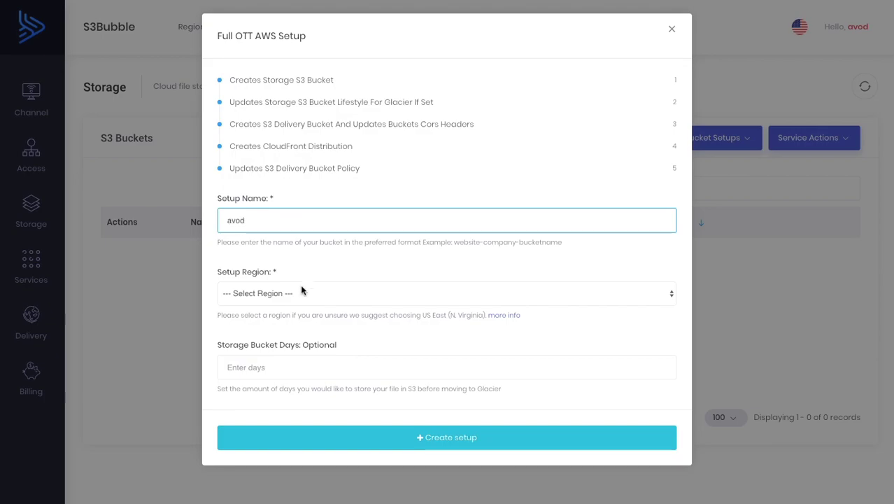
{"action": "left_click", "coordinate": [301, 293]}
{"action": "left_click", "coordinate": [301, 305]}
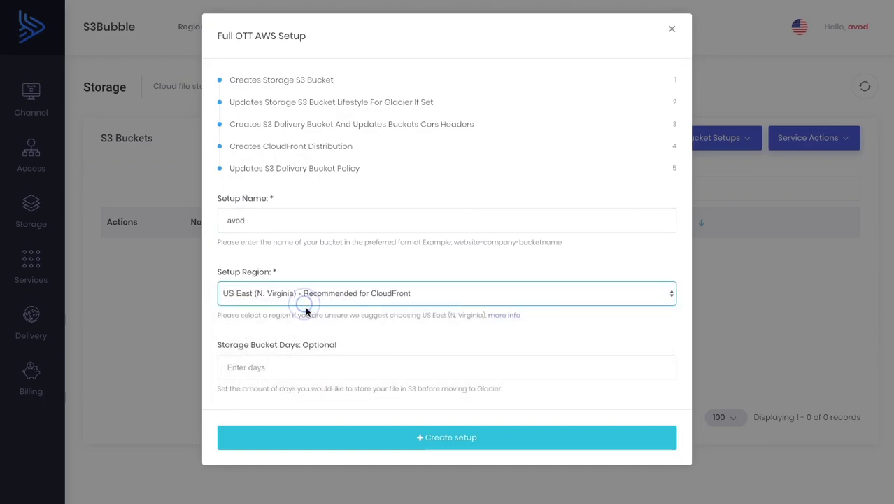
{"action": "left_click", "coordinate": [283, 369]}
{"action": "type", "text": "7"}
{"action": "left_click", "coordinate": [342, 346]}
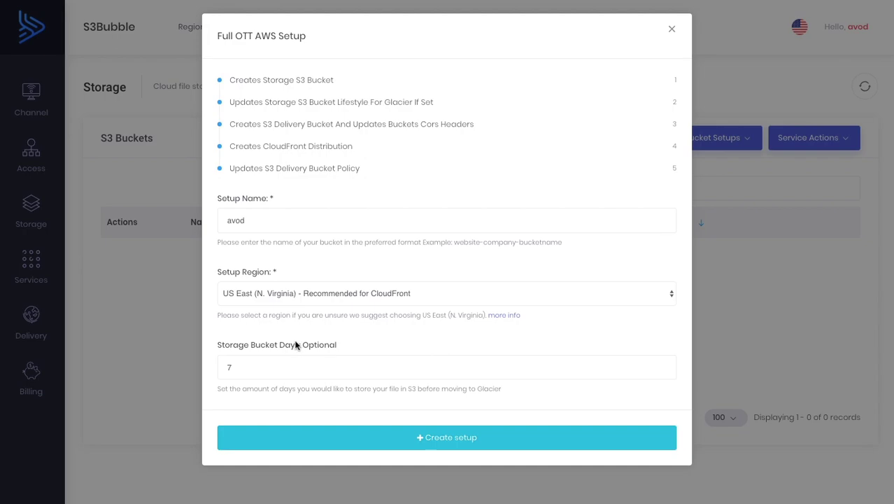
{"action": "left_click", "coordinate": [426, 436]}
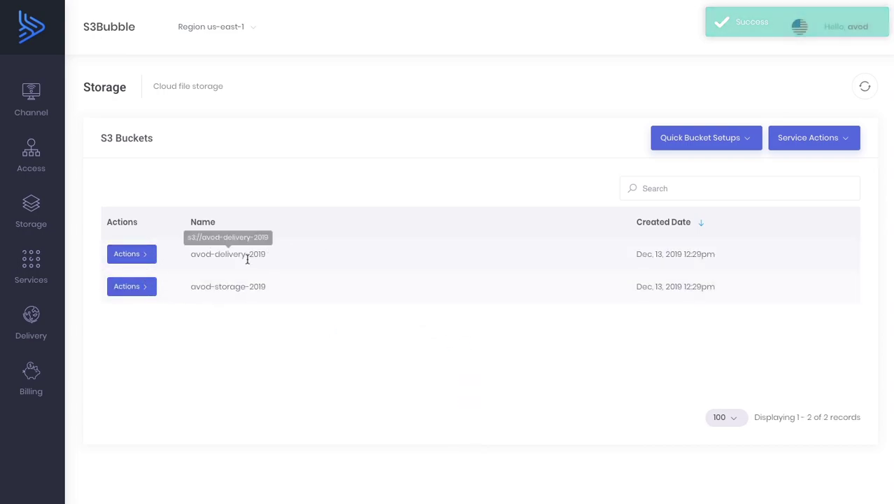
Step: View the contents of the avod-storage-2019 bucket from its Actions menu
{"action": "left_click", "coordinate": [150, 289]}
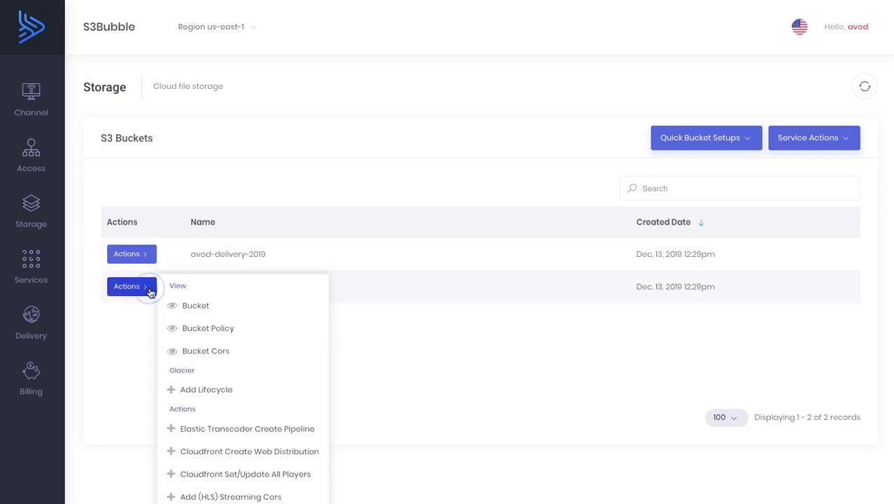
{"action": "left_click", "coordinate": [201, 312]}
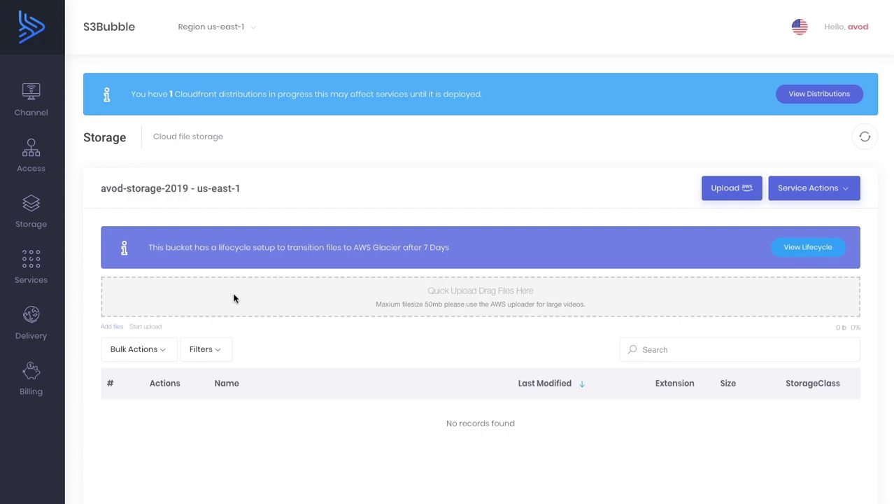
{"action": "scroll", "coordinate": [236, 296], "scroll_direction": "down", "scroll_amount": 2}
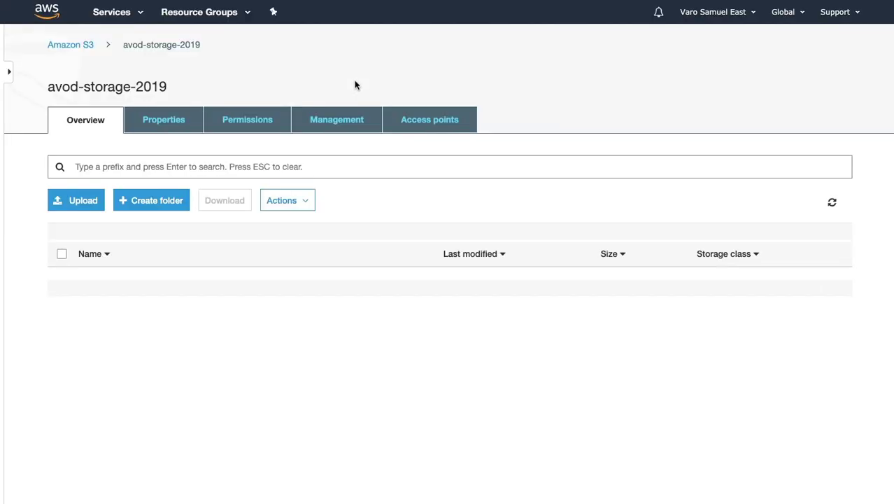
Step: Upload call-of-the-wild-trailer-1_h1080p.mov with default permissions and properties
{"action": "left_click", "coordinate": [85, 202]}
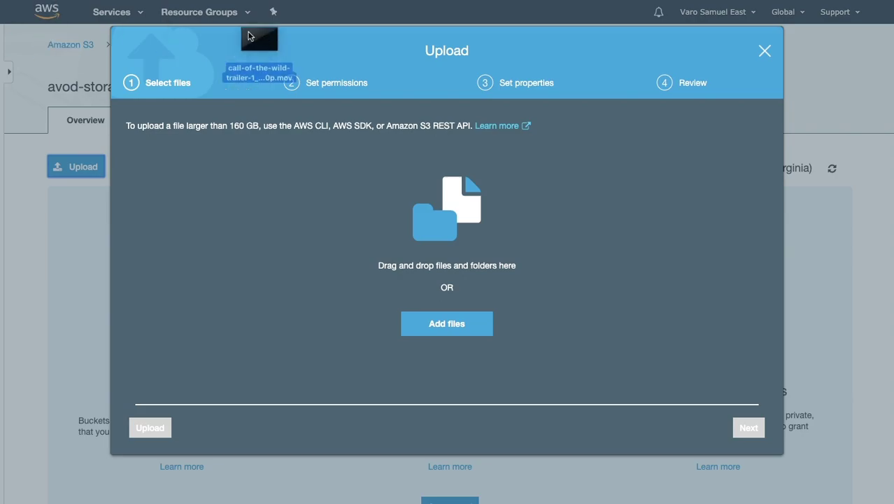
{"action": "left_click_drag", "start_coordinate": [280, 45], "coordinate": [501, 214]}
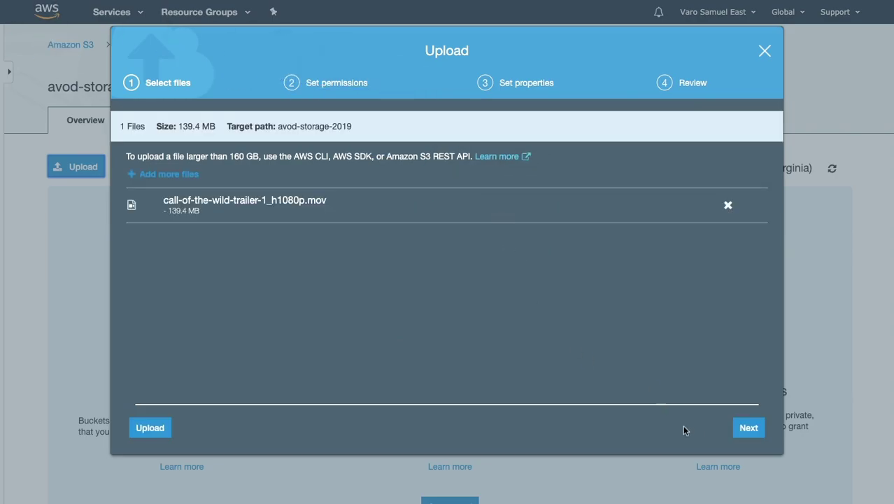
{"action": "left_click", "coordinate": [748, 428]}
{"action": "left_click", "coordinate": [747, 427]}
{"action": "left_click", "coordinate": [747, 427]}
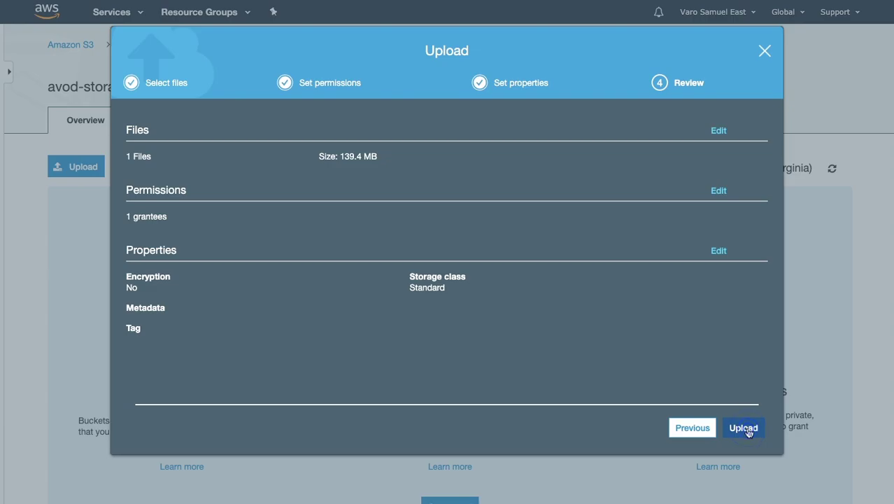
{"action": "left_click", "coordinate": [745, 428]}
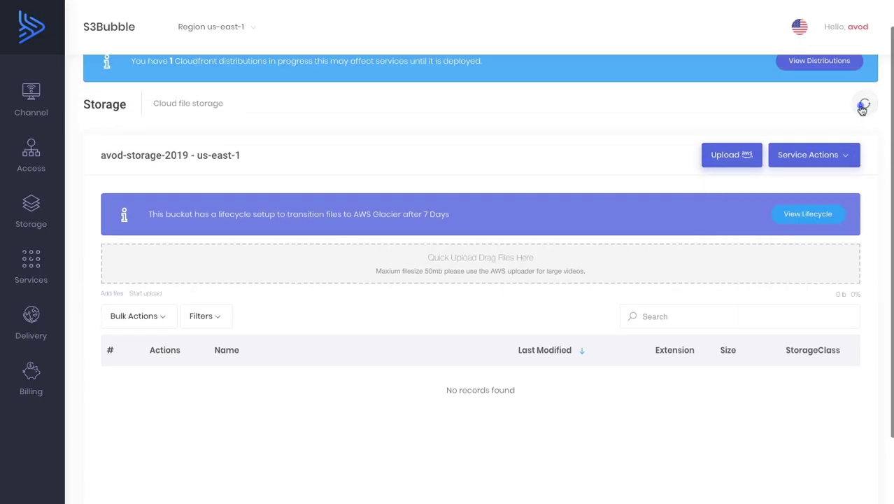
Step: Refresh the bucket list and launch the Media Convert Encoder on the uploaded trailer
{"action": "left_click", "coordinate": [862, 105]}
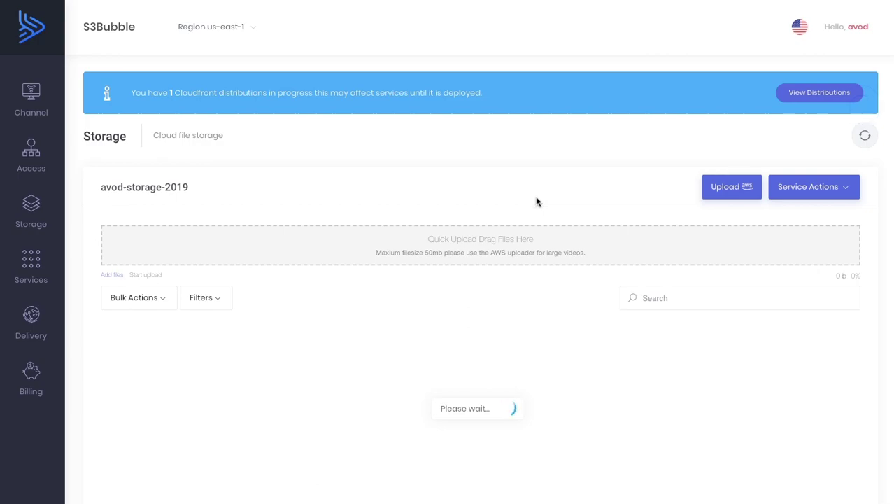
{"action": "scroll", "coordinate": [537, 200], "scroll_direction": "down", "scroll_amount": 2}
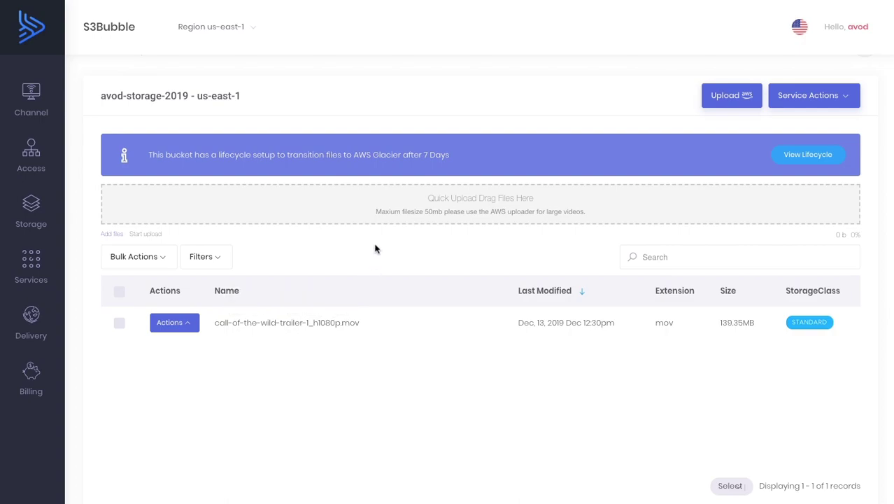
{"action": "left_click", "coordinate": [174, 322]}
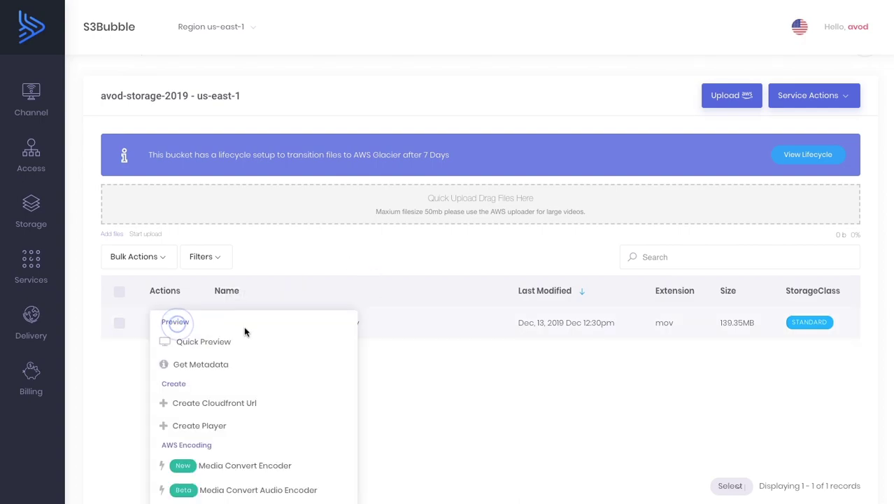
{"action": "scroll", "coordinate": [246, 333], "scroll_direction": "down", "scroll_amount": 2}
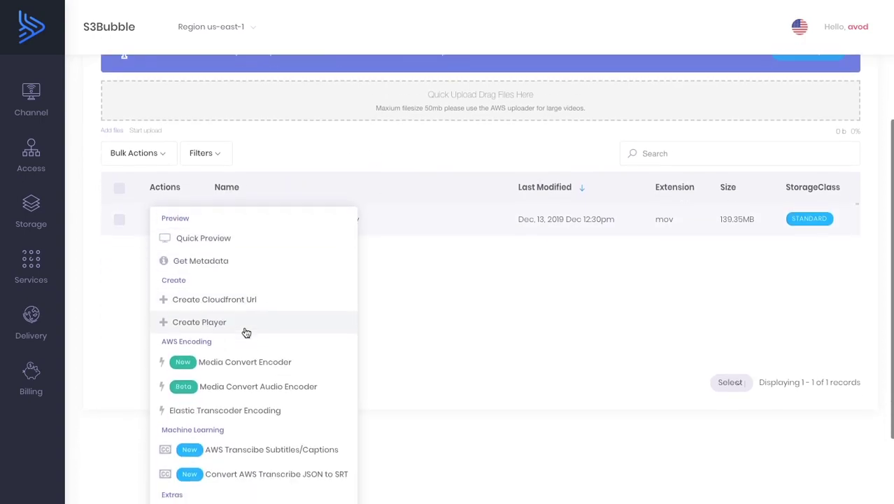
{"action": "left_click", "coordinate": [240, 363]}
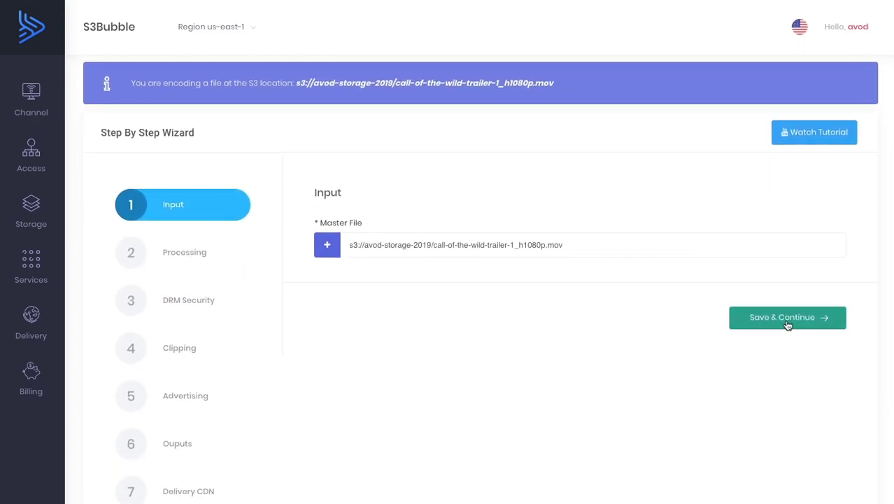
Step: Confirm the master file and accept the default processing settings
{"action": "left_click", "coordinate": [787, 320]}
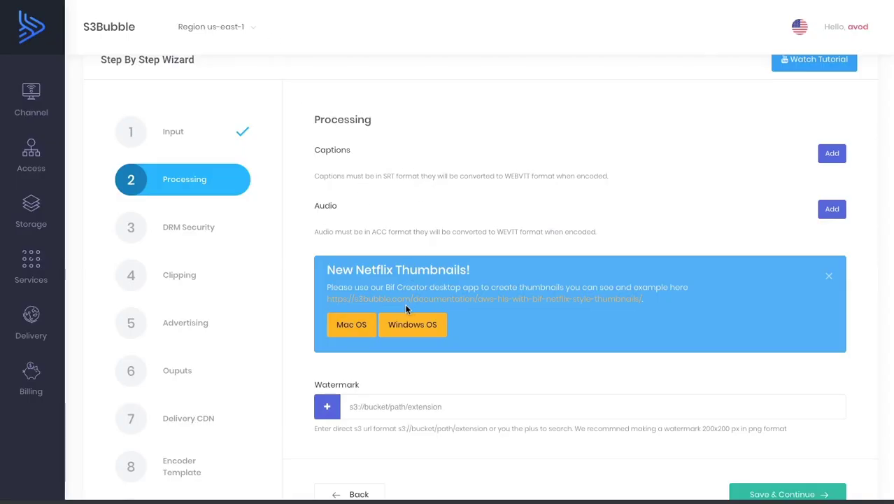
{"action": "scroll", "coordinate": [370, 266], "scroll_direction": "down", "scroll_amount": 1}
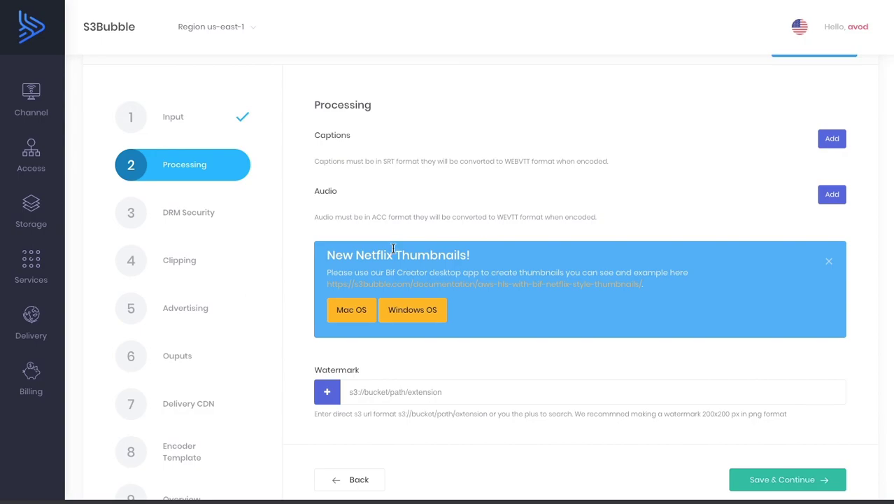
{"action": "left_click", "coordinate": [752, 480]}
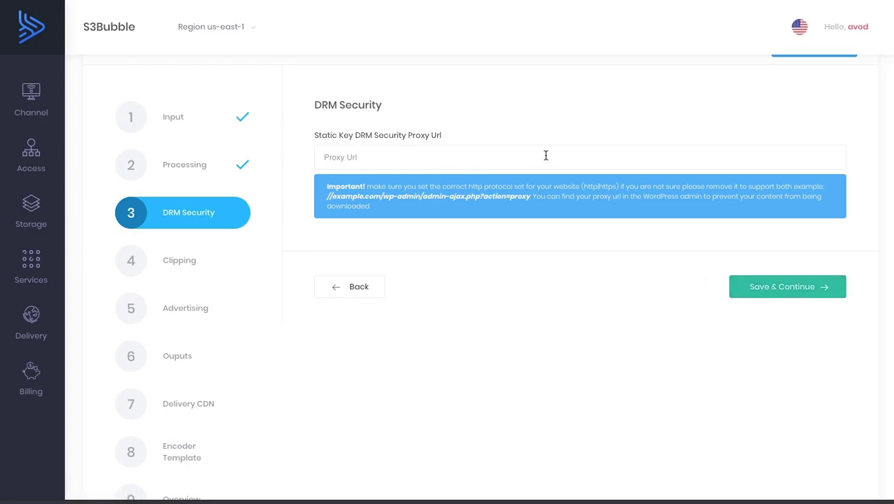
Step: Skip DRM security and clipping, and accept the advertising settings to reach Outputs
{"action": "left_click", "coordinate": [768, 300]}
{"action": "scroll", "coordinate": [702, 281], "scroll_direction": "down", "scroll_amount": 2}
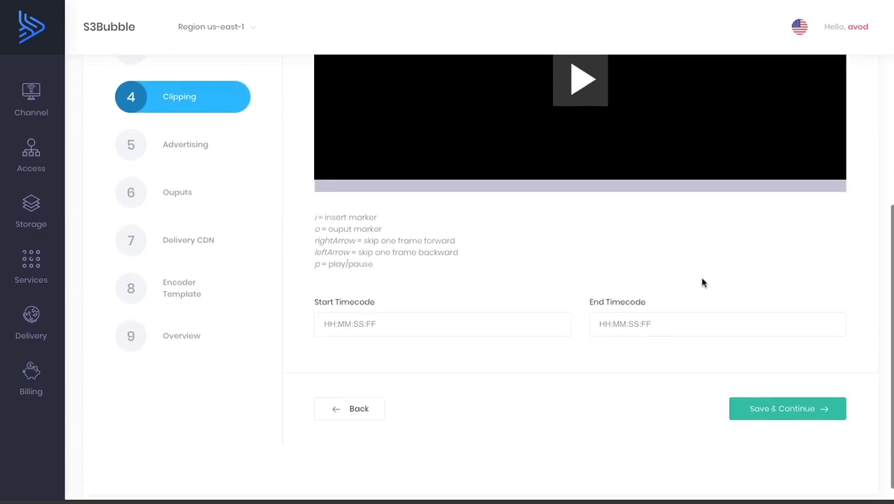
{"action": "left_click", "coordinate": [768, 405]}
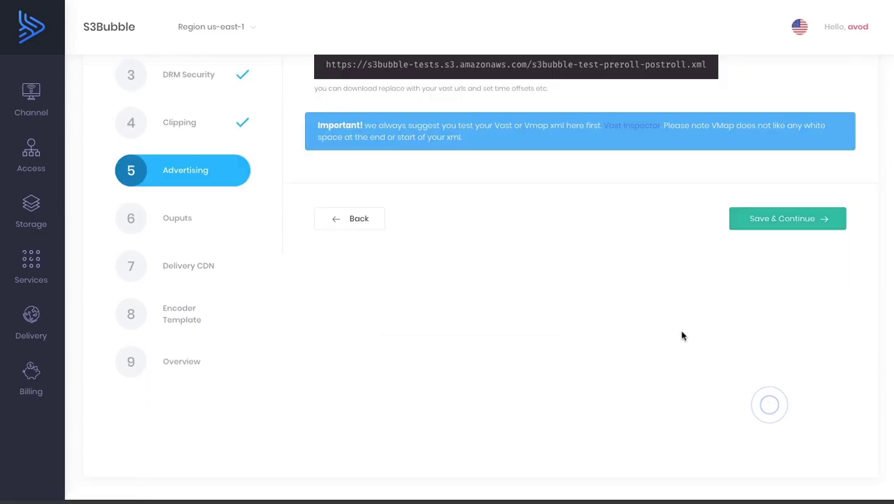
{"action": "scroll", "coordinate": [584, 269], "scroll_direction": "up", "scroll_amount": 3}
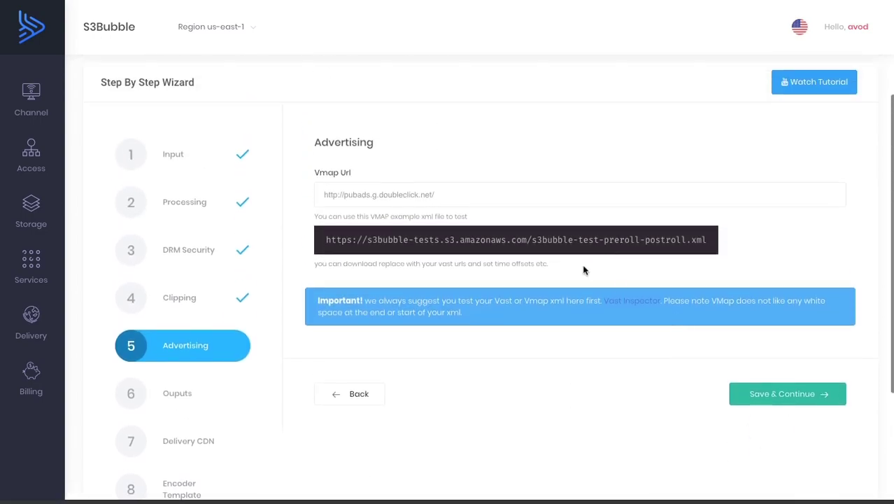
{"action": "left_click", "coordinate": [766, 395]}
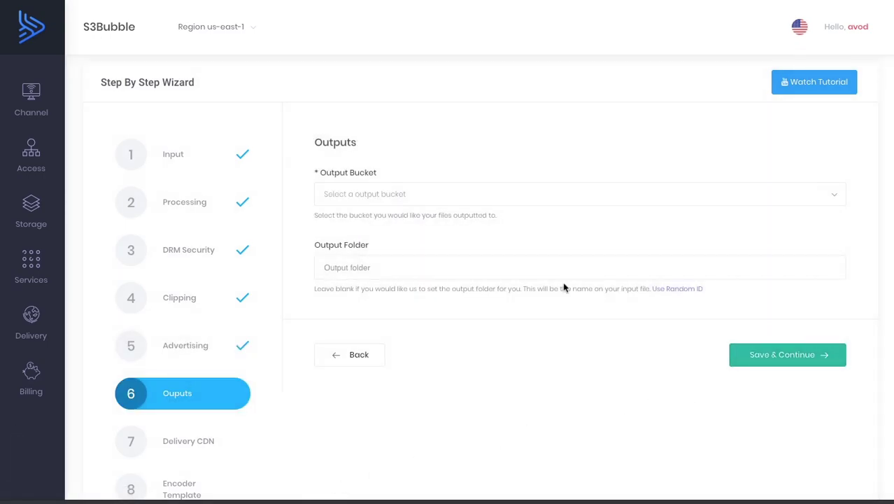
Step: Send the encoded output to the avod-delivery-2019 bucket in a random-ID folder
{"action": "left_click", "coordinate": [365, 194]}
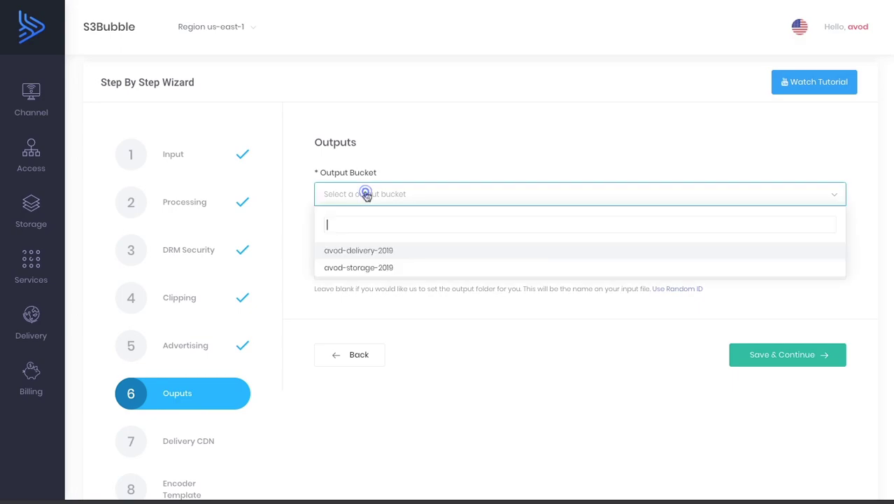
{"action": "left_click", "coordinate": [378, 251]}
{"action": "left_click", "coordinate": [668, 290]}
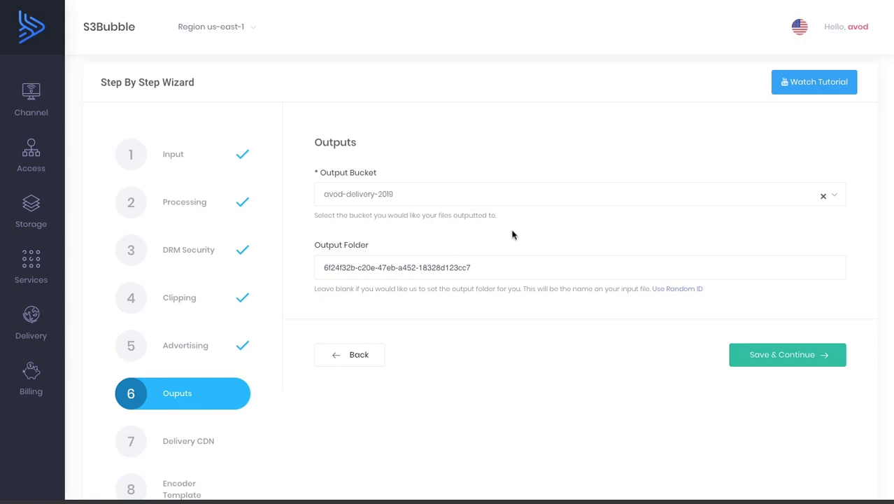
{"action": "left_click", "coordinate": [798, 353]}
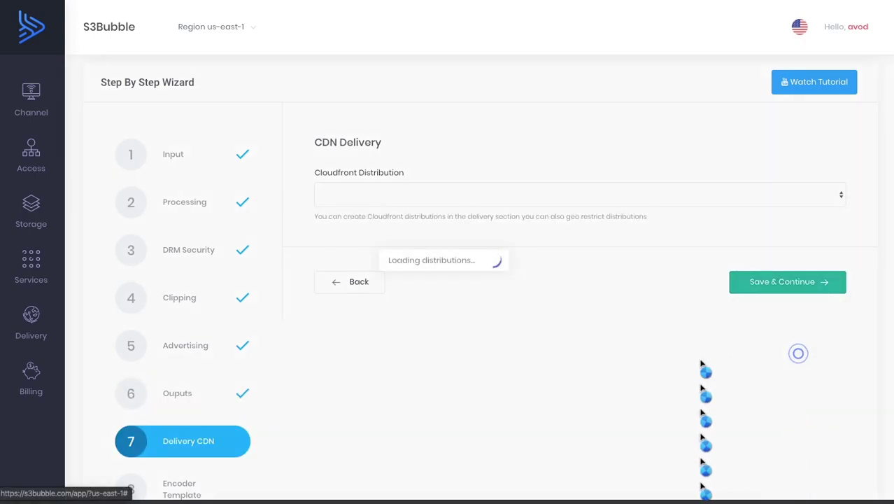
Step: Choose the in-progress CloudFront distribution for delivery and continue to templates
{"action": "left_click", "coordinate": [420, 197]}
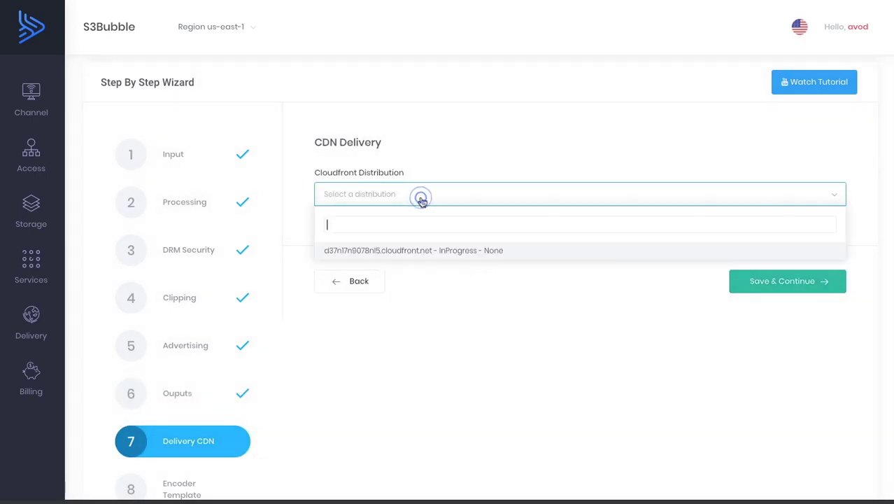
{"action": "left_click", "coordinate": [398, 252]}
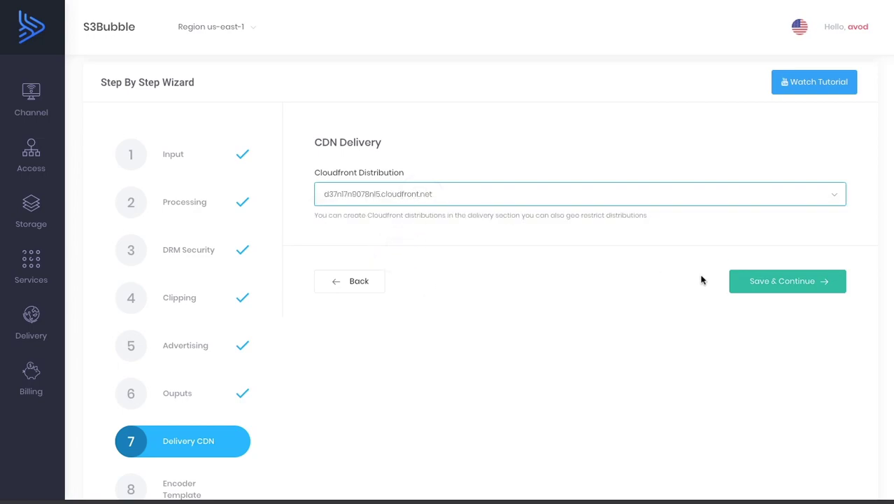
{"action": "left_click", "coordinate": [775, 287]}
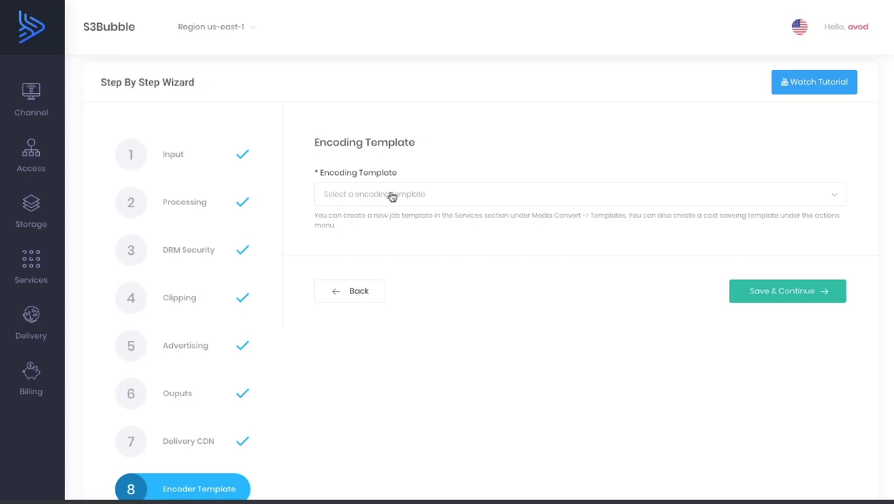
Step: Browse the encoding template list and close it without choosing one
{"action": "left_click", "coordinate": [396, 198]}
{"action": "scroll", "coordinate": [407, 286], "scroll_direction": "down", "scroll_amount": 3}
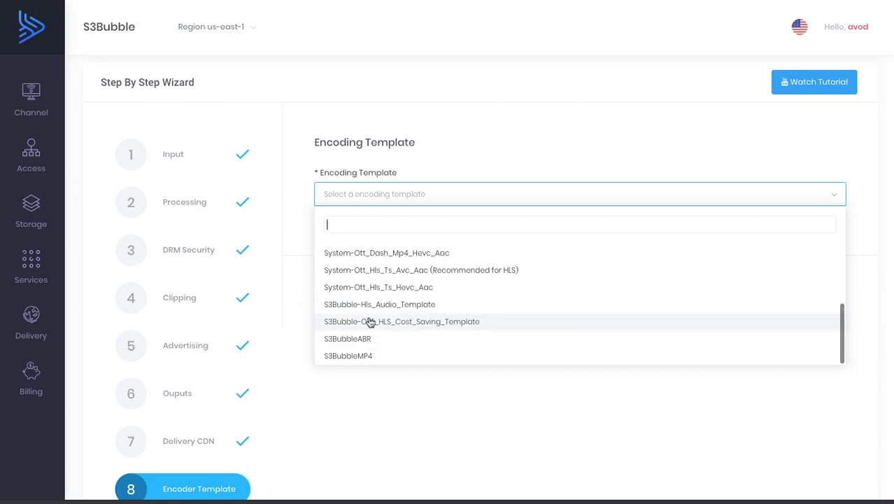
{"action": "scroll", "coordinate": [410, 321], "scroll_direction": "up", "scroll_amount": 5}
{"action": "scroll", "coordinate": [411, 320], "scroll_direction": "down", "scroll_amount": 3}
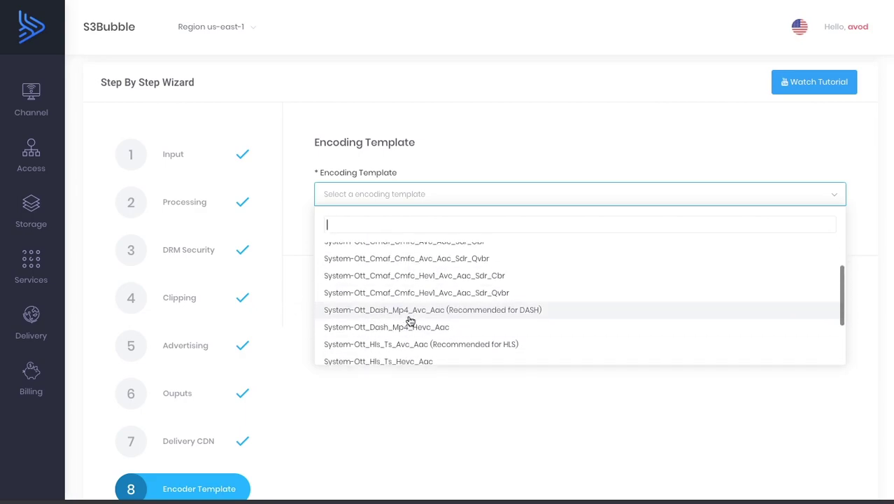
{"action": "scroll", "coordinate": [400, 305], "scroll_direction": "down", "scroll_amount": 2}
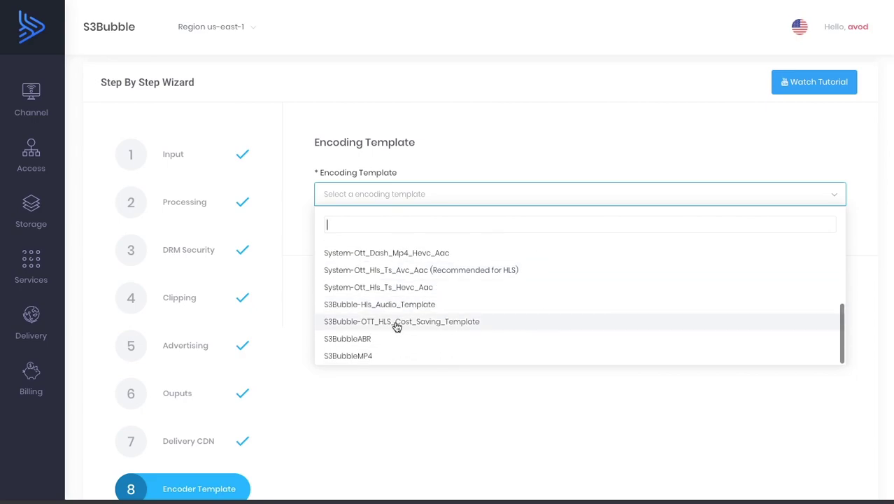
{"action": "left_click", "coordinate": [292, 292]}
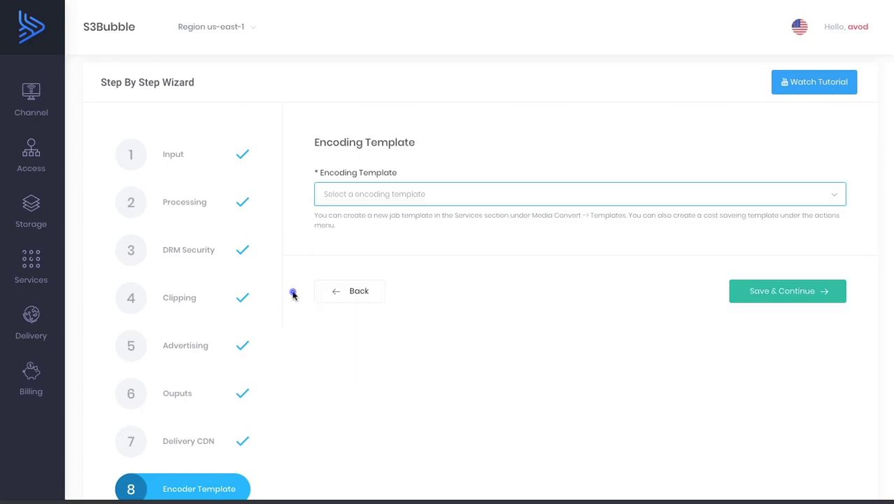
{"action": "mouse_move", "coordinate": [178, 291]}
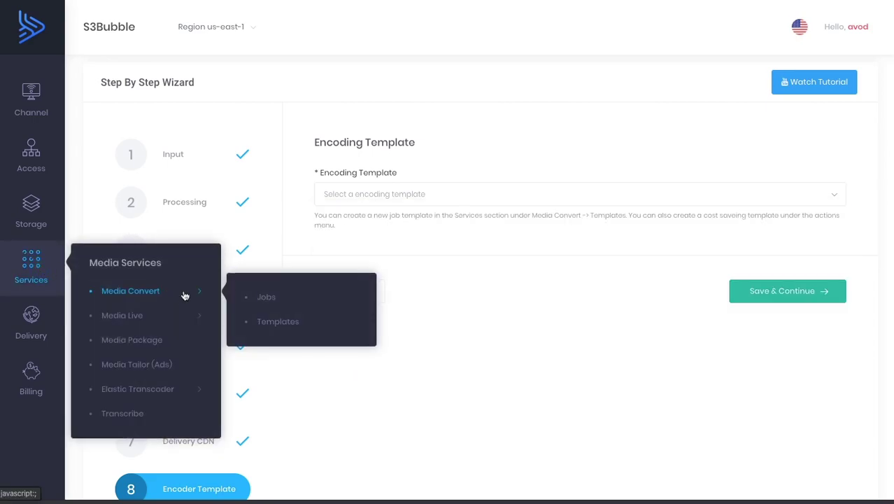
{"action": "left_click", "coordinate": [365, 247]}
Step: Select S3Bubble-OTT_HLS_Cost_Saving_Template, submit the job, and open the jobs list
{"action": "left_click", "coordinate": [454, 202]}
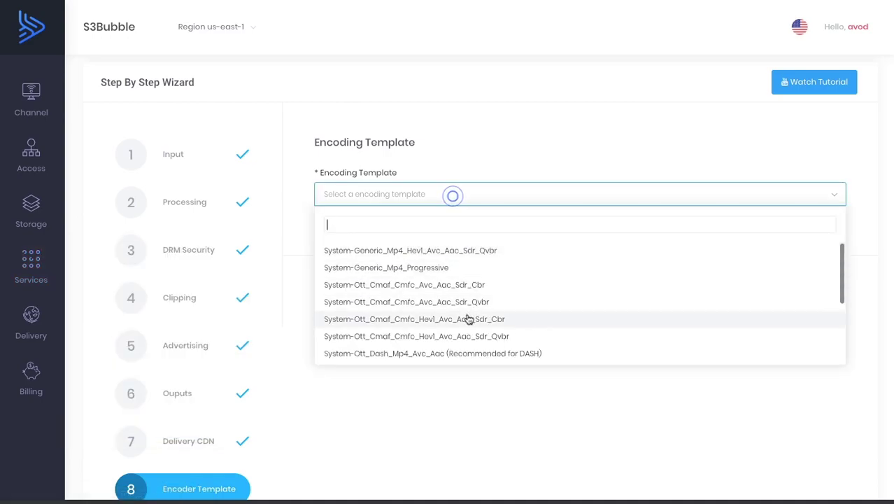
{"action": "scroll", "coordinate": [464, 318], "scroll_direction": "down", "scroll_amount": 3}
{"action": "left_click", "coordinate": [394, 321]}
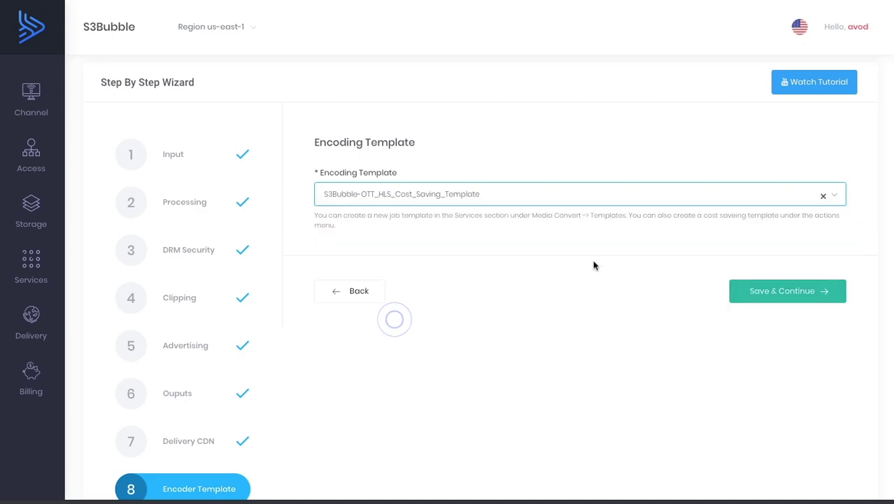
{"action": "left_click", "coordinate": [767, 289]}
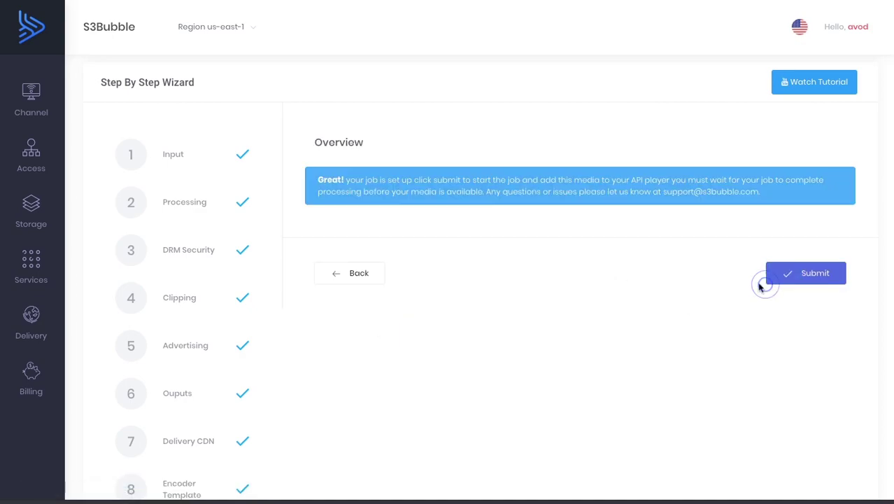
{"action": "left_click", "coordinate": [784, 275]}
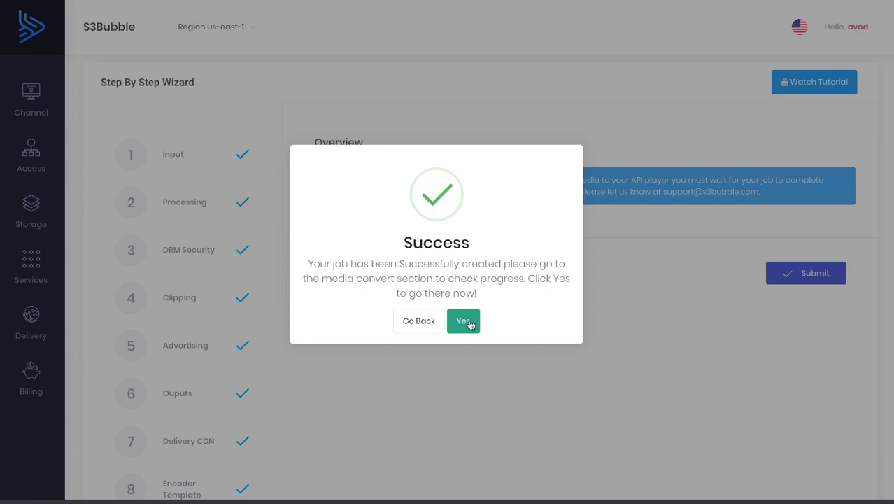
{"action": "left_click", "coordinate": [465, 322]}
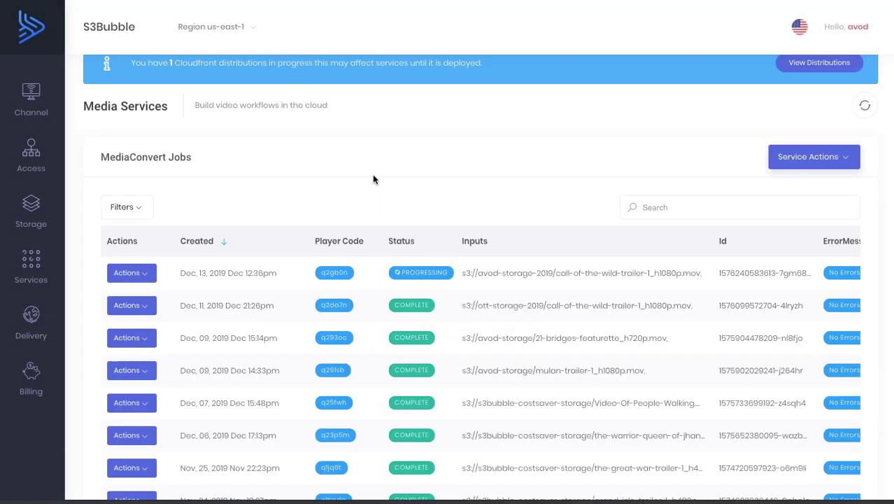
Step: Watch the MediaConvert Jobs list until the call-of-the-wild trailer job reads COMPLETE
{"action": "scroll", "coordinate": [373, 178], "scroll_direction": "down", "scroll_amount": 1}
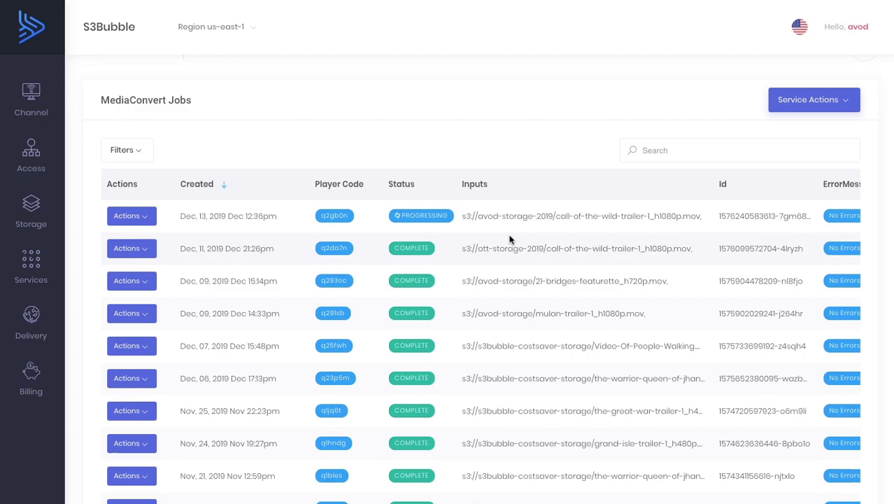
{"action": "scroll", "coordinate": [383, 174], "scroll_direction": "up", "scroll_amount": 2}
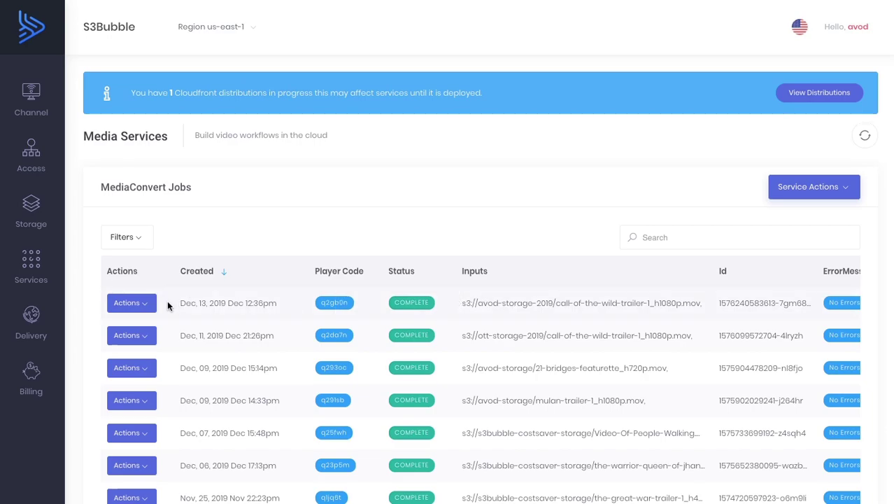
Step: Open the newest job's player, play and pause the trailer, and drop a file onto the upload card
{"action": "left_click", "coordinate": [145, 304]}
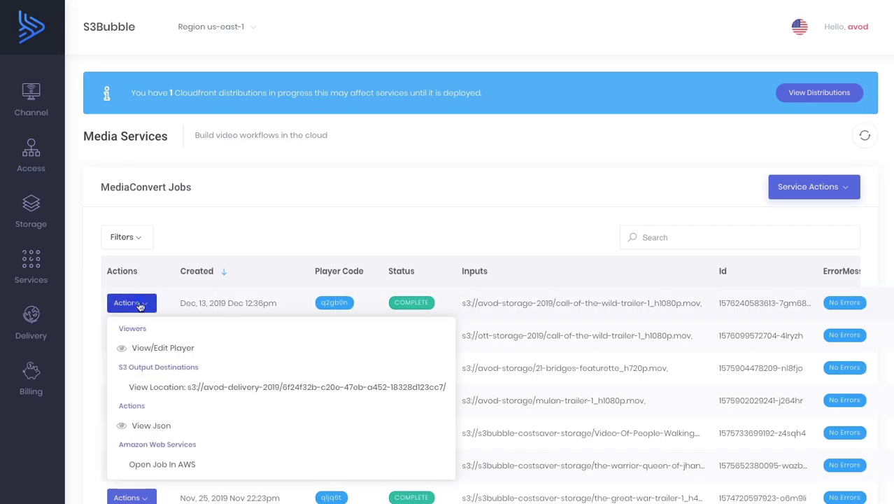
{"action": "left_click", "coordinate": [170, 347]}
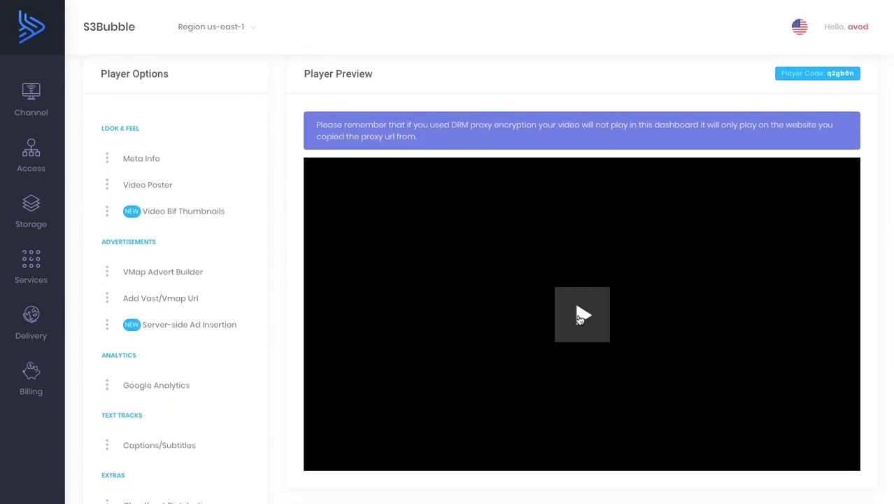
{"action": "left_click", "coordinate": [580, 316]}
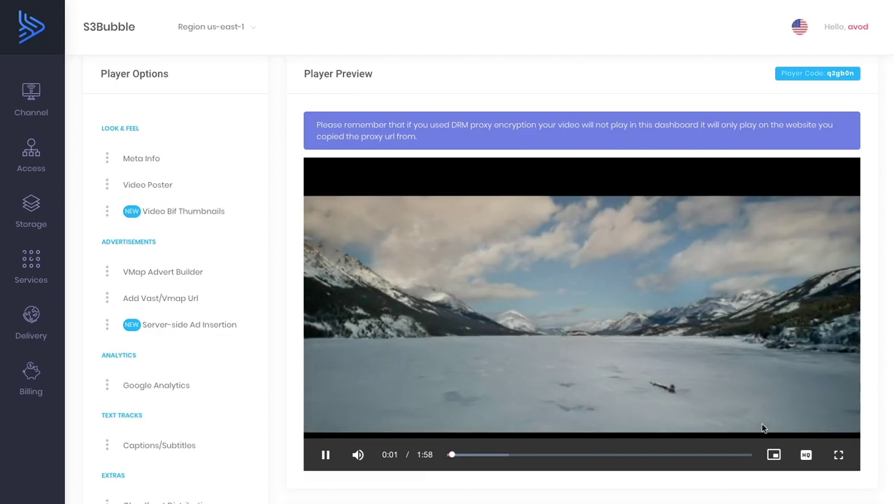
{"action": "mouse_move", "coordinate": [815, 464]}
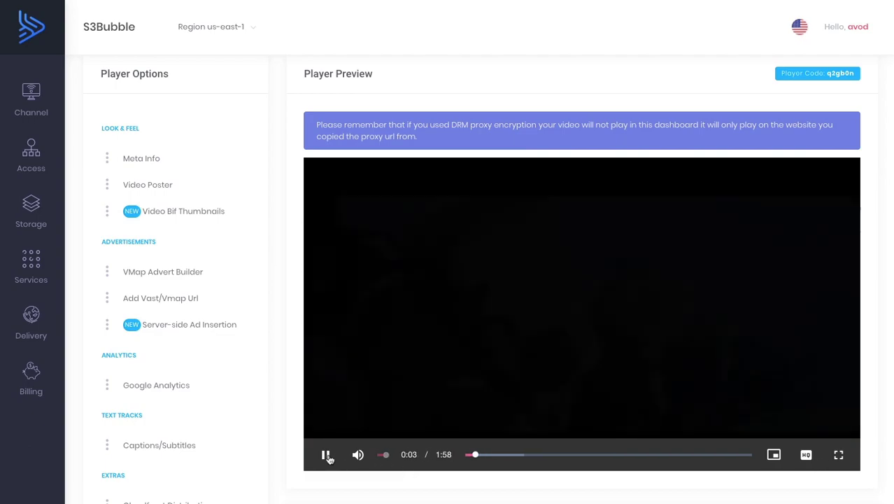
{"action": "left_click", "coordinate": [325, 454]}
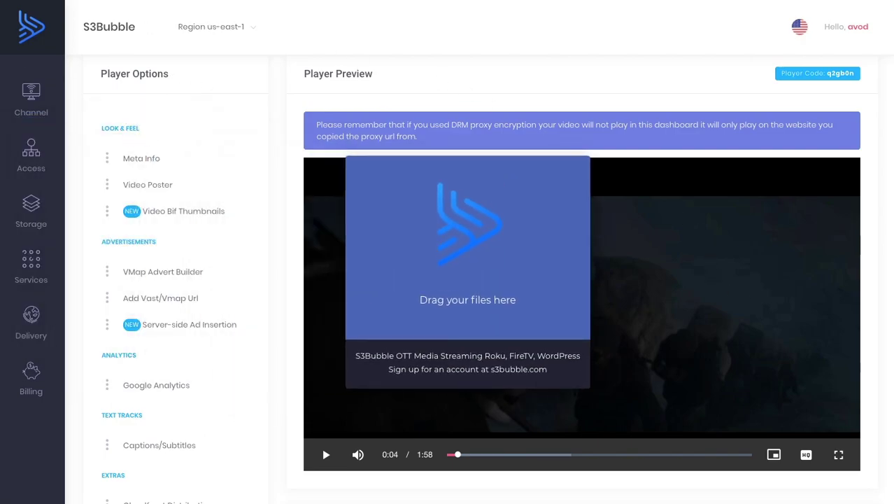
{"action": "left_click_drag", "start_coordinate": [307, 168], "coordinate": [467, 250]}
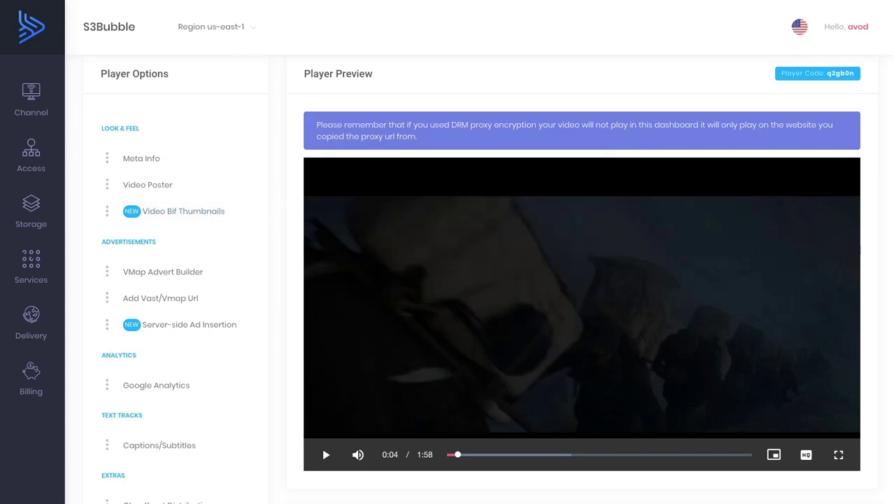
{"action": "left_click_drag", "start_coordinate": [237, 329], "coordinate": [391, 335]}
Step: Upload the .bif preview thumbnails and test them in the trailer preview
{"action": "left_click", "coordinate": [159, 212]}
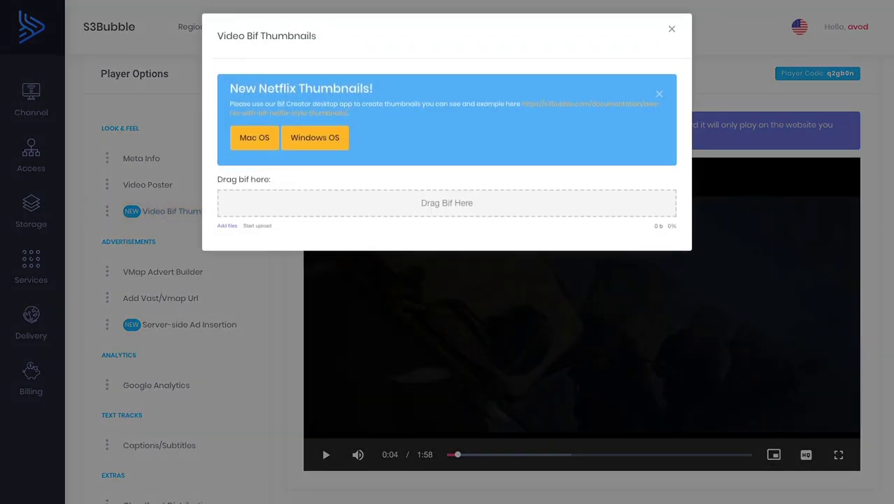
{"action": "left_click_drag", "start_coordinate": [198, 229], "coordinate": [455, 197]}
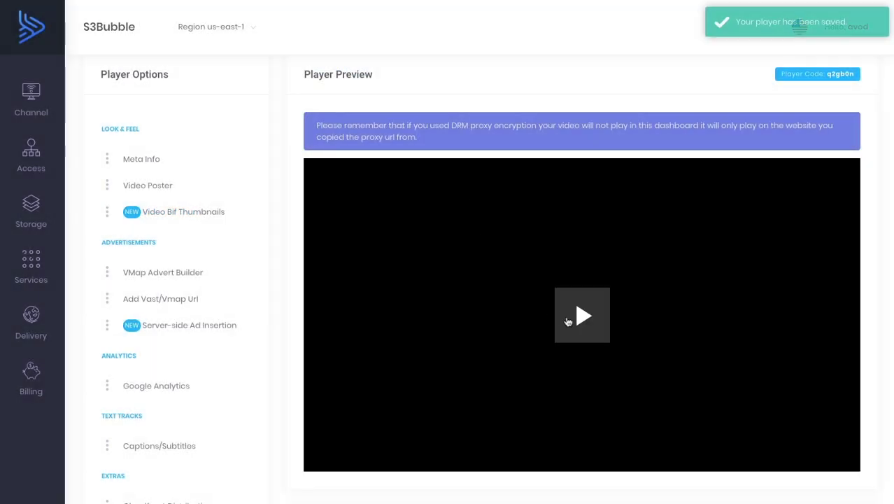
{"action": "left_click", "coordinate": [585, 320]}
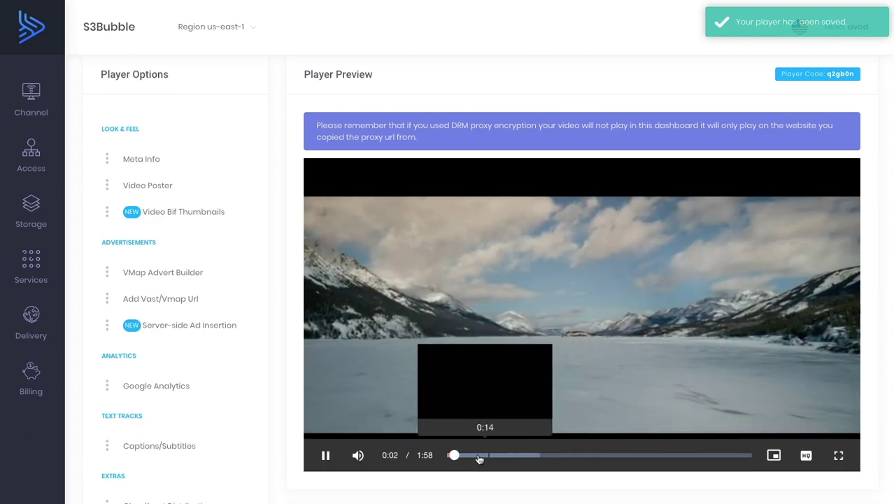
{"action": "left_click", "coordinate": [327, 456]}
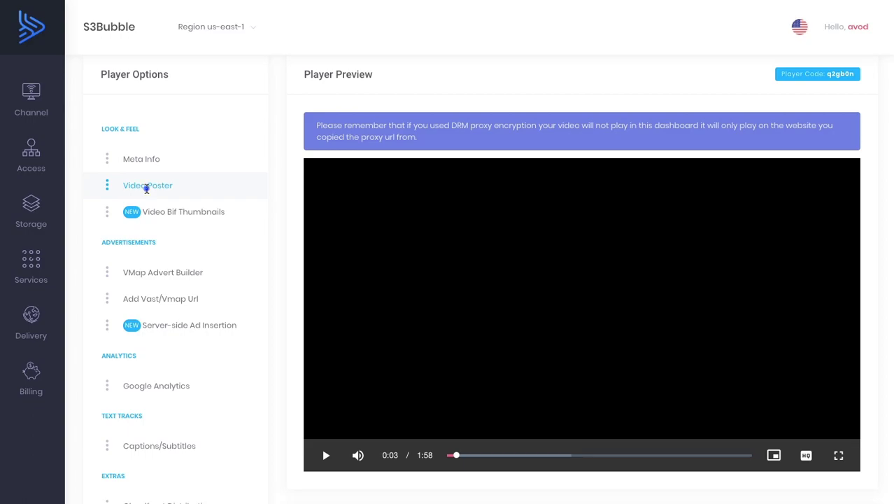
Step: Upload poster.jpg as the video poster and check it in playback
{"action": "left_click", "coordinate": [146, 187]}
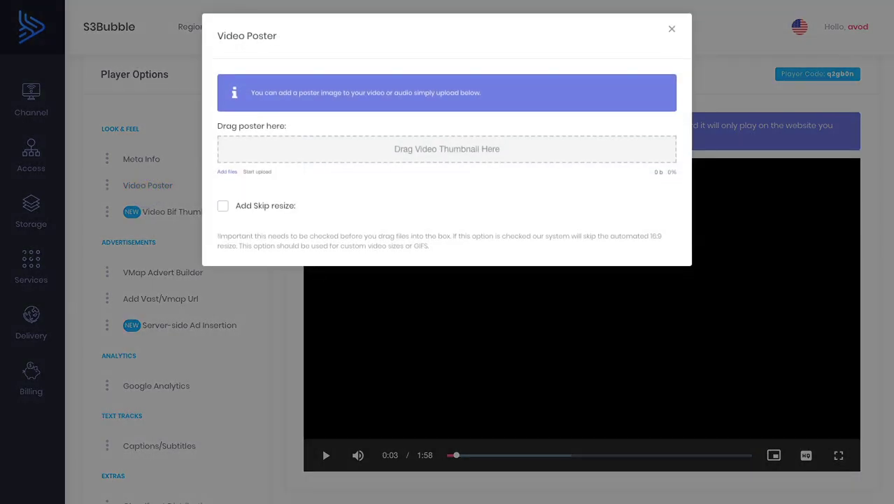
{"action": "left_click_drag", "start_coordinate": [893, 147], "coordinate": [475, 145]}
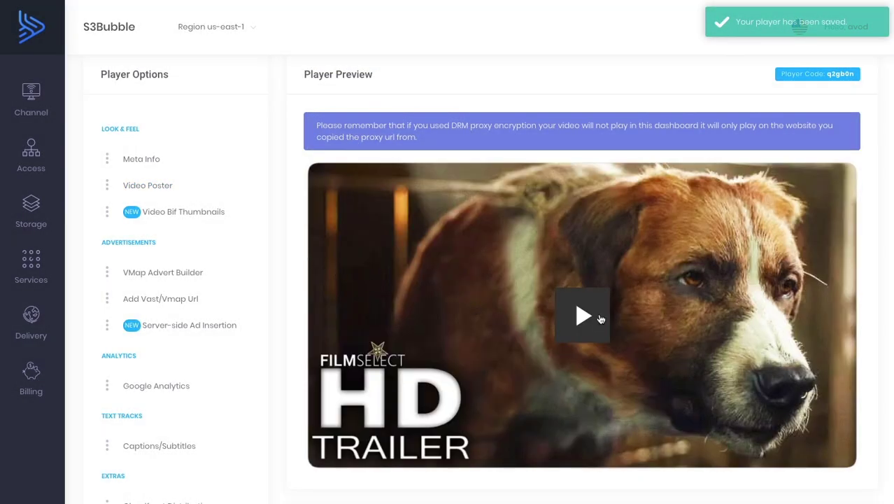
{"action": "left_click", "coordinate": [582, 315]}
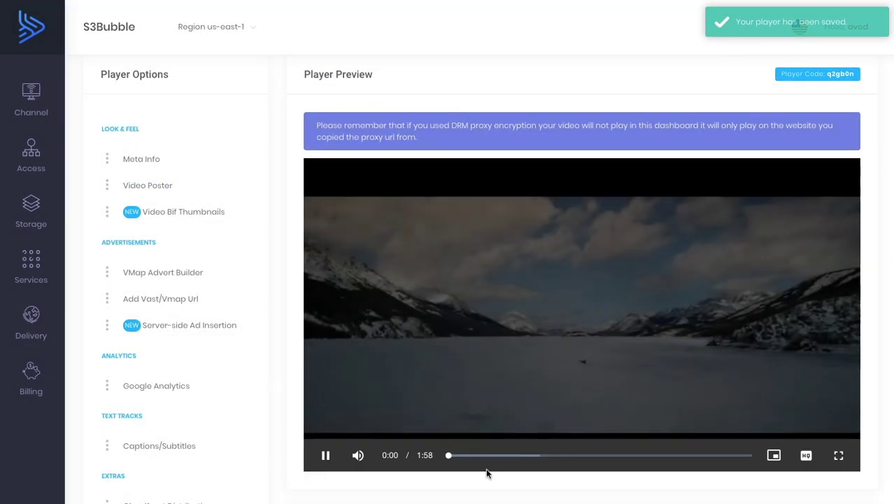
{"action": "left_click", "coordinate": [325, 455]}
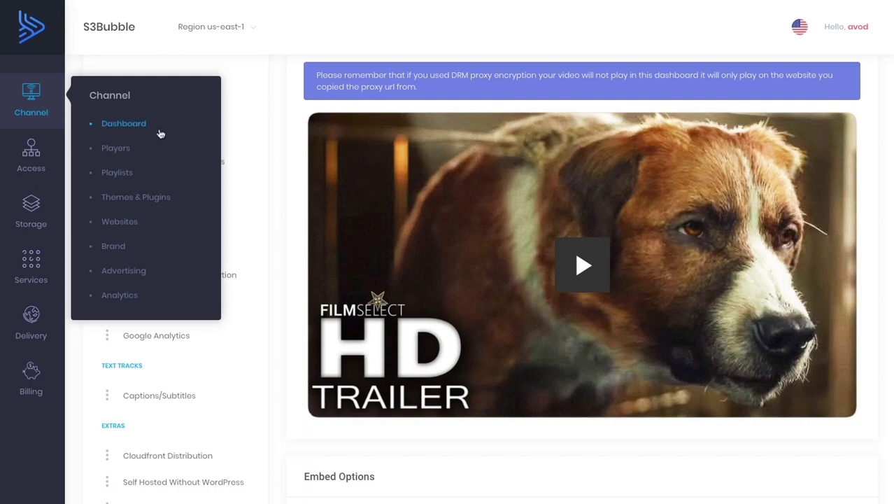
Step: Go from the channel's advertising settings to the AdSpeed ad service
{"action": "left_click", "coordinate": [143, 272]}
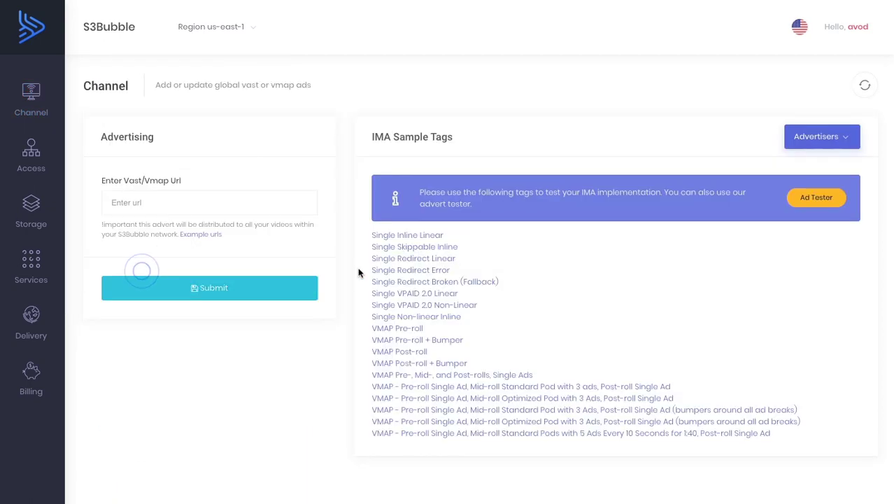
{"action": "left_click", "coordinate": [855, 136]}
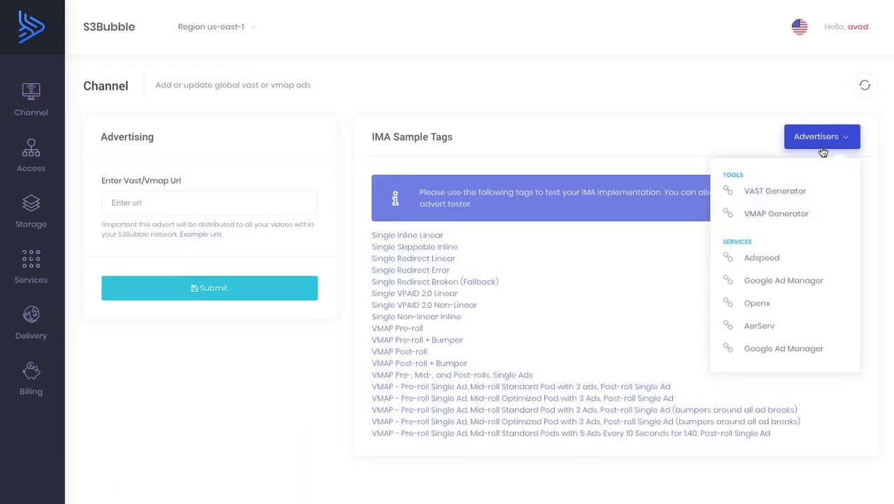
{"action": "left_click", "coordinate": [760, 259]}
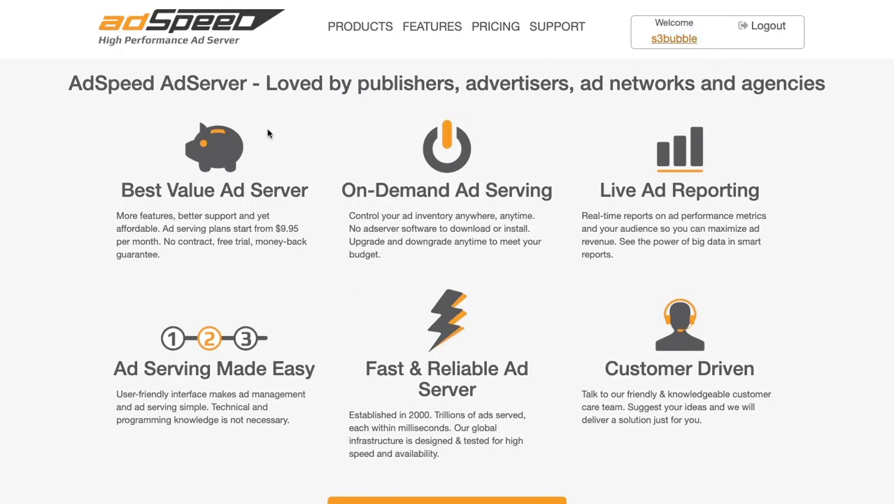
Step: Create a new VAST video ad in AdSpeed named 'Wild'
{"action": "left_click", "coordinate": [675, 38]}
{"action": "left_click", "coordinate": [87, 119]}
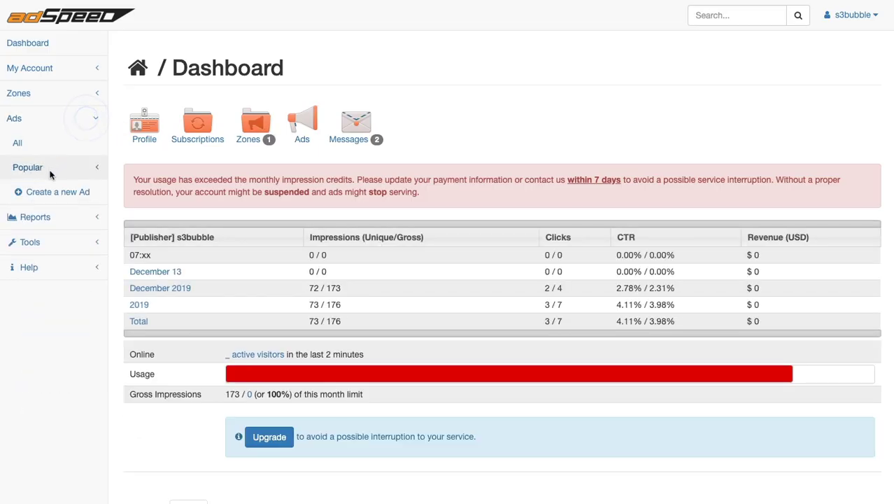
{"action": "left_click", "coordinate": [54, 192]}
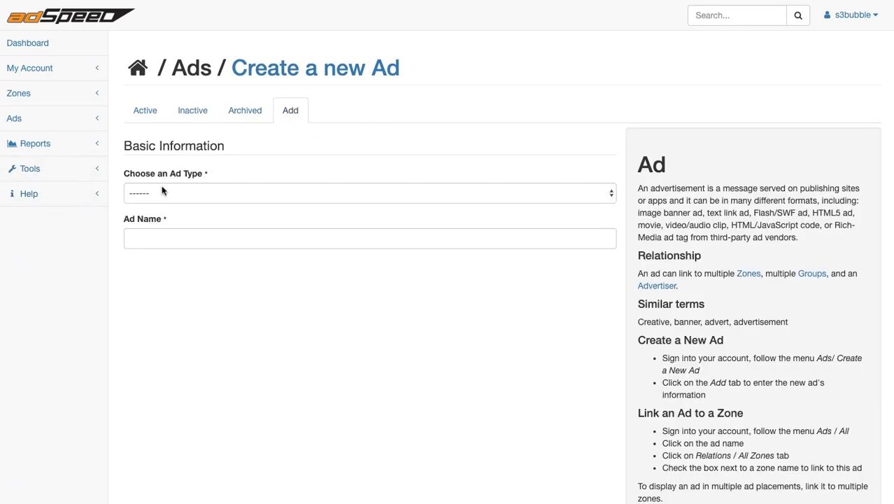
{"action": "left_click", "coordinate": [168, 191]}
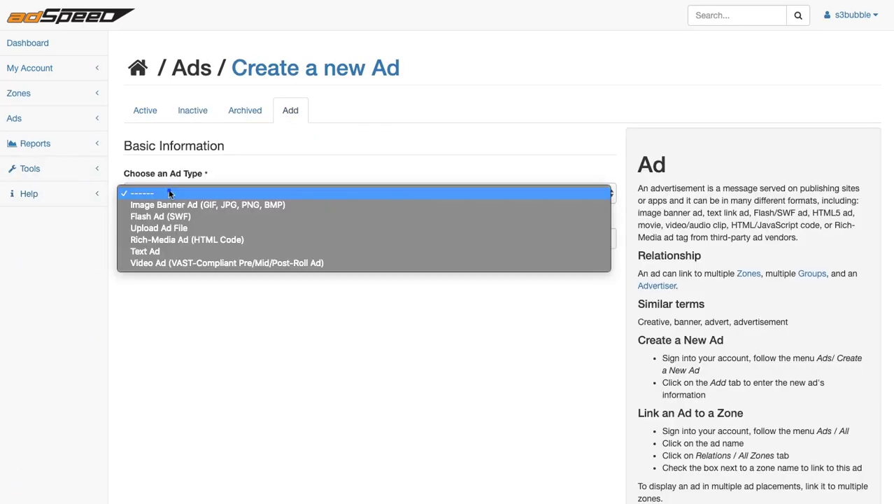
{"action": "left_click", "coordinate": [217, 263]}
{"action": "left_click", "coordinate": [183, 239]}
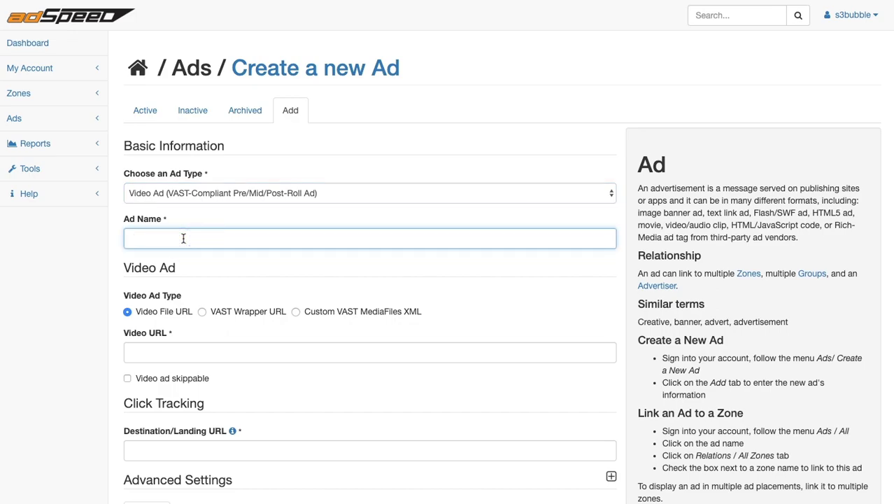
{"action": "type", "text": "Wild"}
{"action": "scroll", "coordinate": [250, 233], "scroll_direction": "down", "scroll_amount": 1}
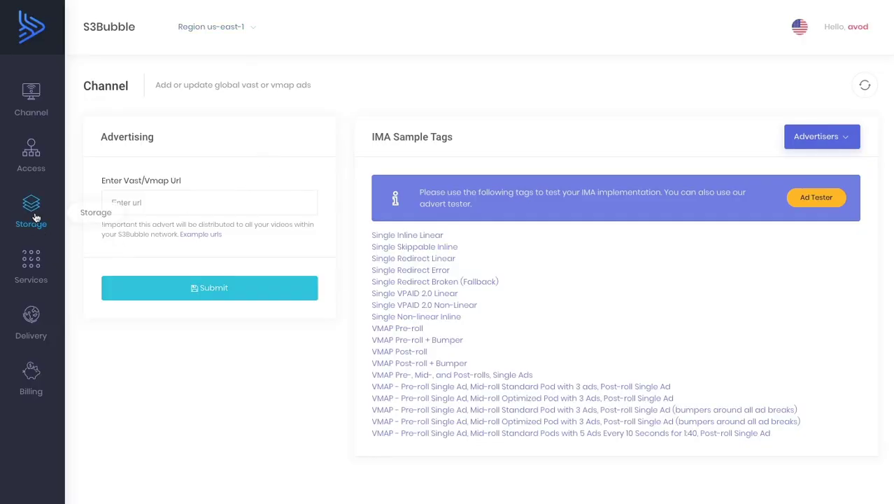
Step: Open the avod-delivery-2019 bucket from S3Bubble storage
{"action": "mouse_move", "coordinate": [32, 208]}
{"action": "left_click", "coordinate": [115, 229]}
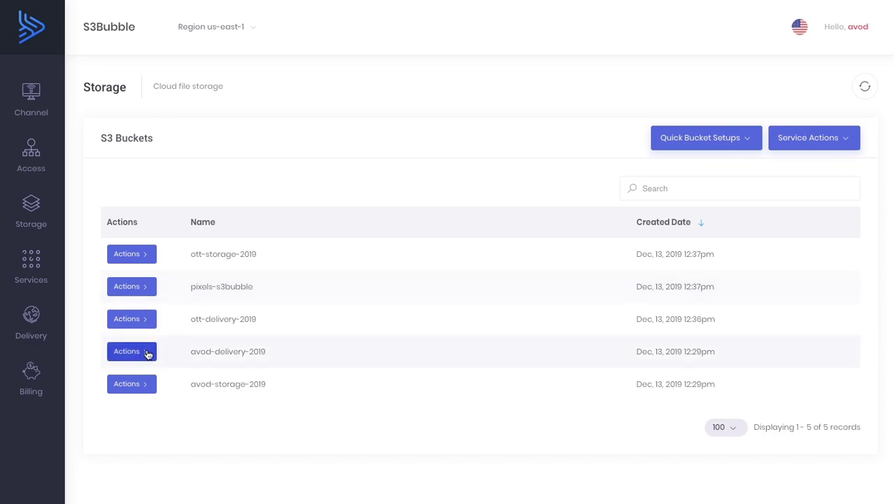
{"action": "left_click", "coordinate": [148, 355]}
{"action": "left_click", "coordinate": [198, 371]}
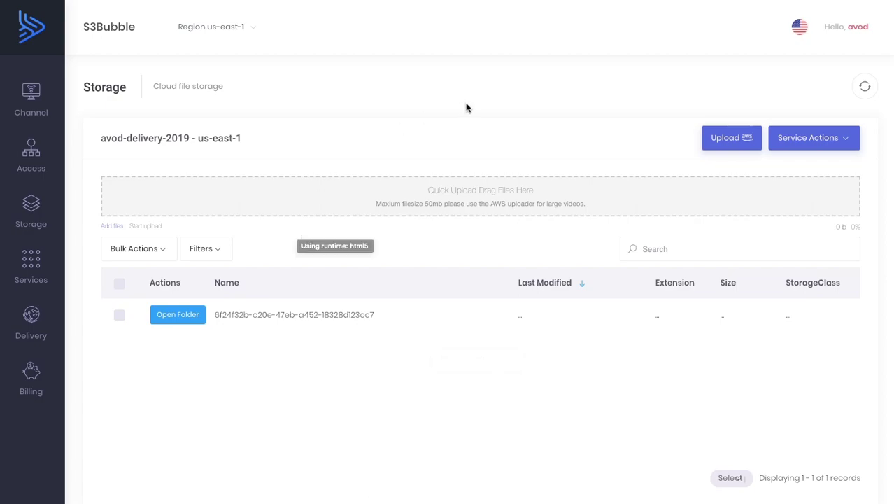
Step: Add an 'ads' folder to avod-delivery-2019 and dismiss the confirmation
{"action": "left_click", "coordinate": [840, 138]}
{"action": "left_click", "coordinate": [780, 187]}
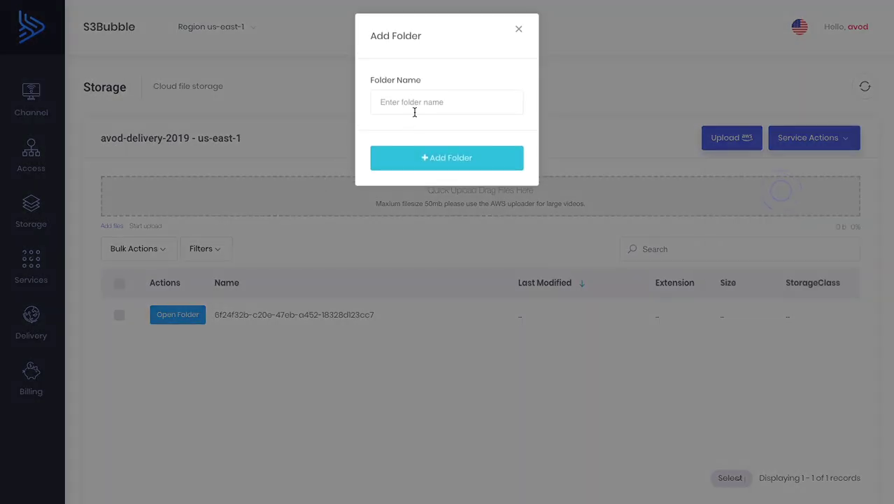
{"action": "left_click", "coordinate": [413, 106]}
{"action": "type", "text": "ads"}
{"action": "left_click", "coordinate": [433, 155]}
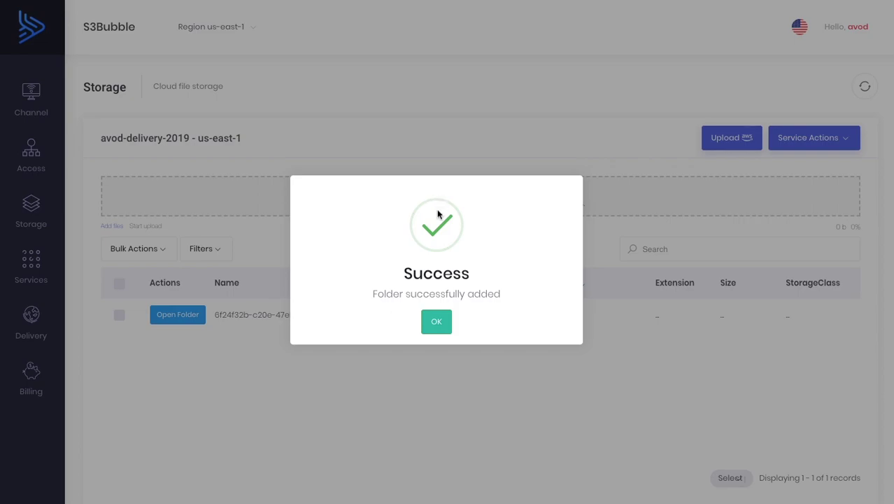
{"action": "left_click", "coordinate": [435, 321]}
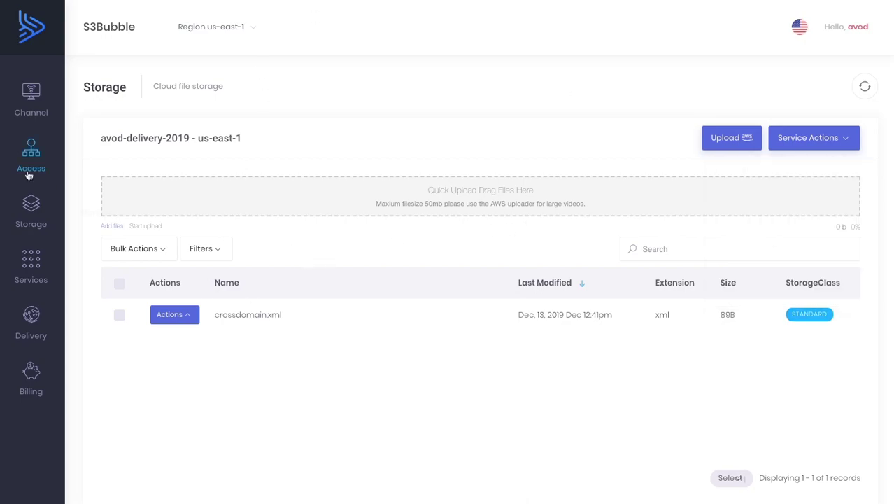
Step: Upload advert.mp4 to ads and create its URL on the d37n17n9078nl5.cloudfront.net distribution
{"action": "left_click_drag", "start_coordinate": [28, 155], "coordinate": [451, 207]}
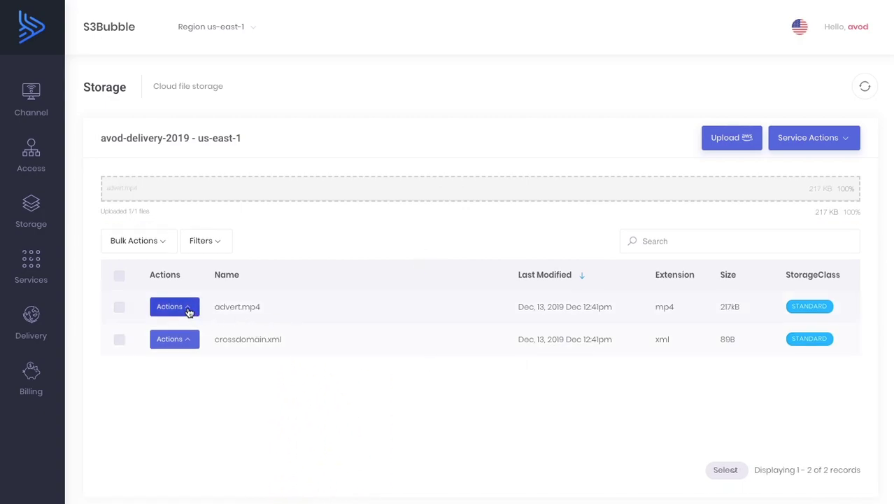
{"action": "left_click", "coordinate": [188, 308]}
{"action": "left_click", "coordinate": [255, 383]}
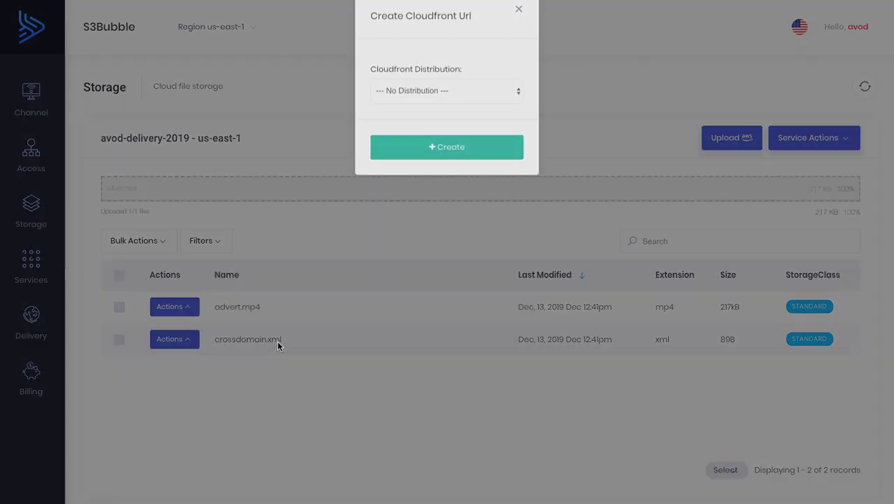
{"action": "left_click", "coordinate": [420, 114]}
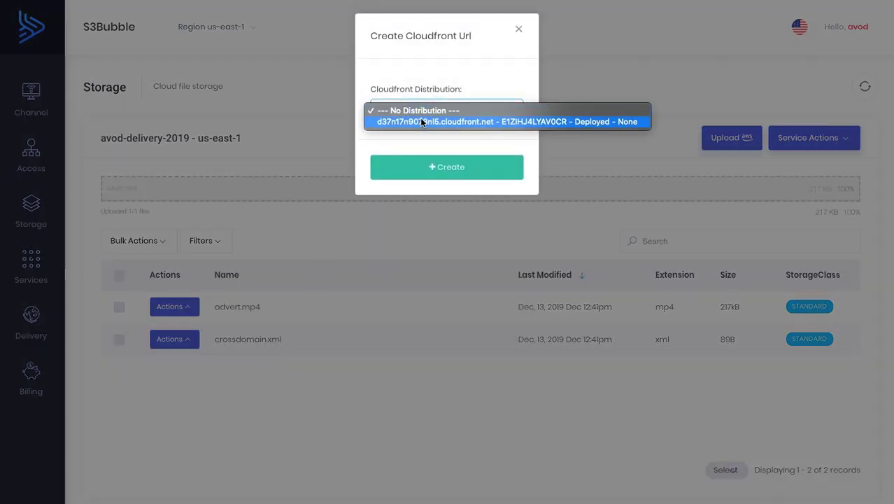
{"action": "left_click", "coordinate": [422, 121]}
{"action": "left_click", "coordinate": [441, 167]}
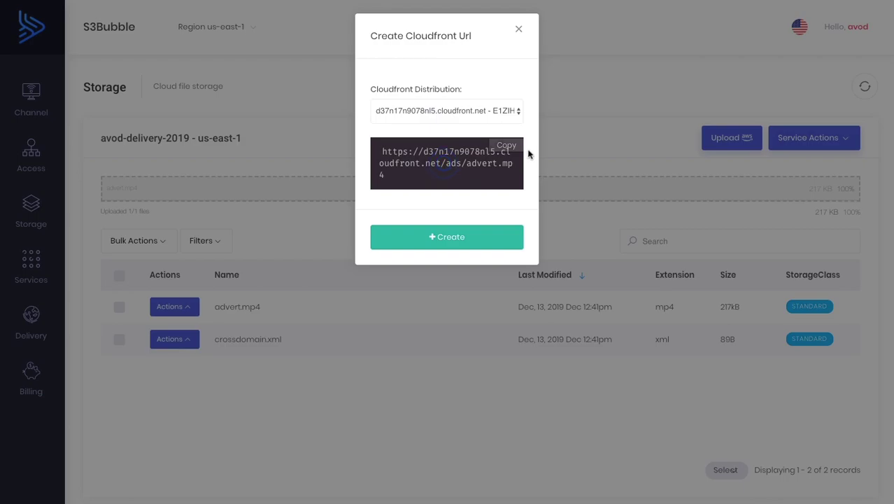
Step: Paste the CloudFront advert URL, make it skippable after 2 seconds, and edit the landing URL
{"action": "left_click", "coordinate": [519, 29]}
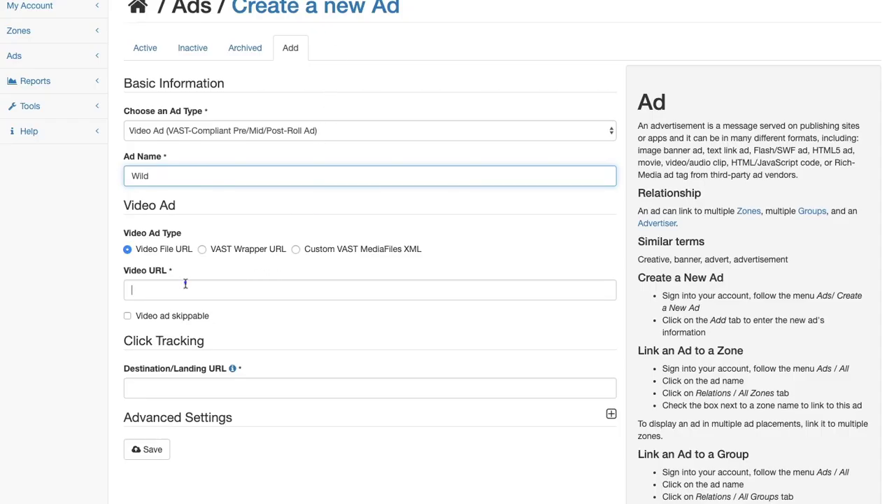
{"action": "type", "text": "https://d37n17n9078nl5.cloudfront.net/ads/advert.mp4"}
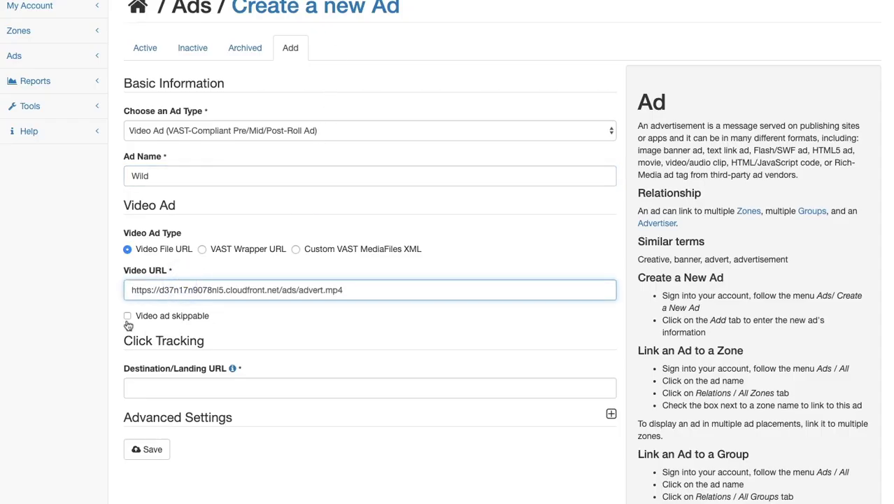
{"action": "left_click", "coordinate": [127, 316]}
{"action": "left_click", "coordinate": [238, 318]}
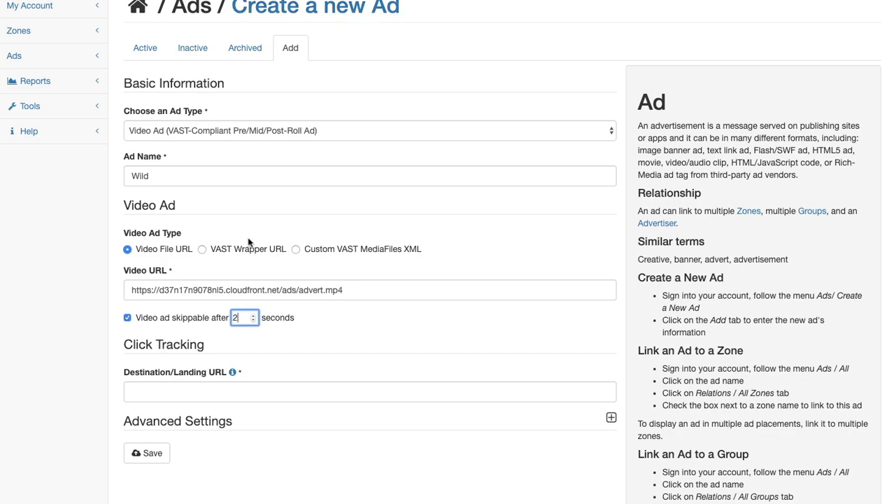
{"action": "left_click", "coordinate": [167, 391]}
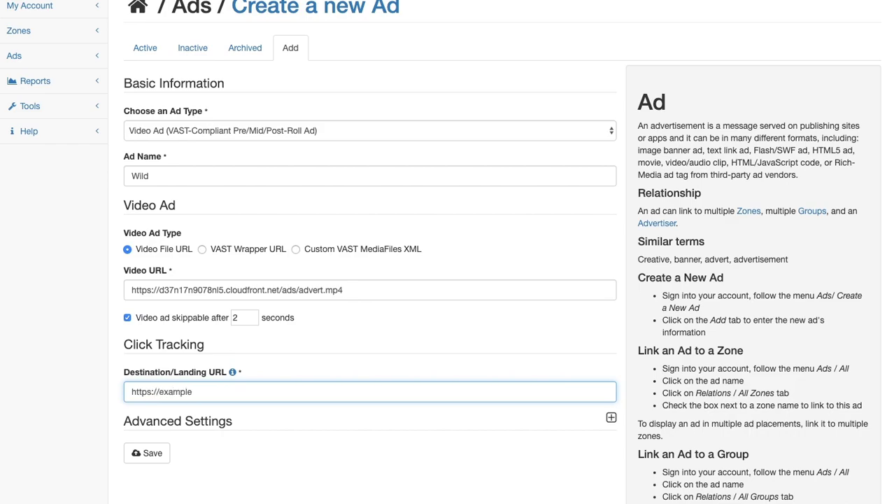
{"action": "double_click", "coordinate": [172, 392]}
Step: Save the Wild video ad in AdSpeed and select its full VAST ad tag URL
{"action": "type", "text": "s3bubble"}
{"action": "left_click", "coordinate": [154, 458]}
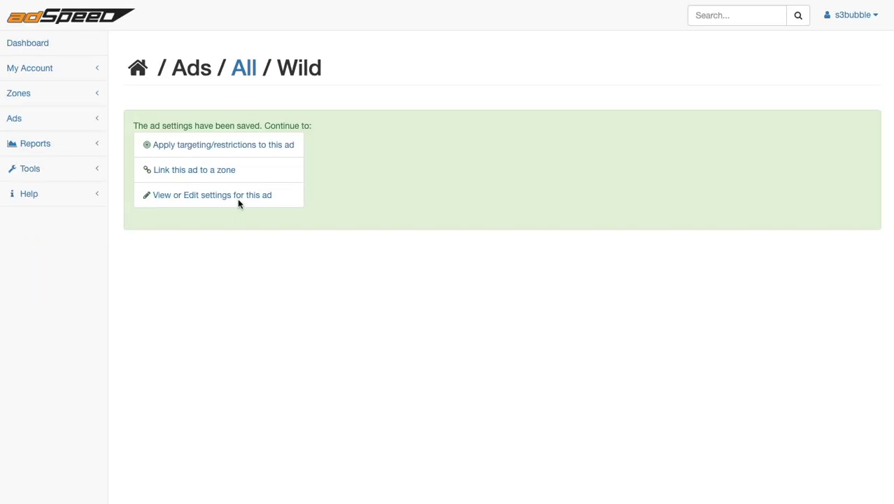
{"action": "left_click", "coordinate": [239, 199]}
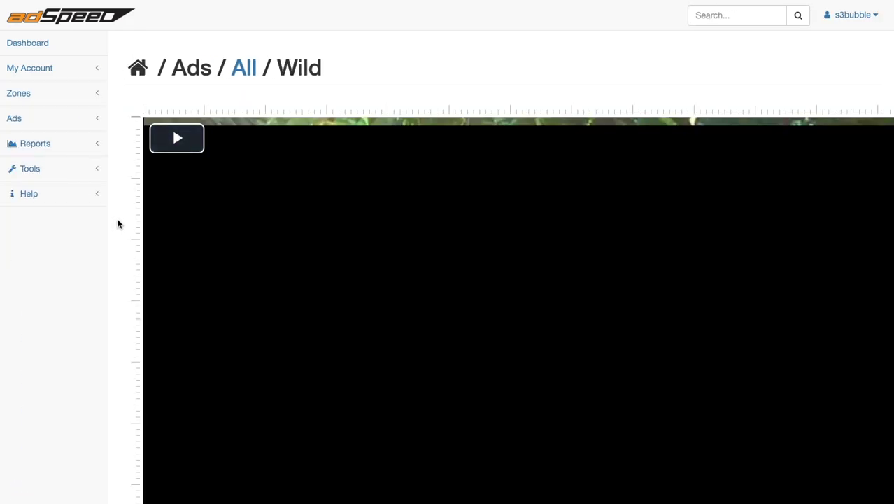
{"action": "scroll", "coordinate": [118, 224], "scroll_direction": "down", "scroll_amount": 6}
{"action": "scroll", "coordinate": [126, 223], "scroll_direction": "down", "scroll_amount": 2}
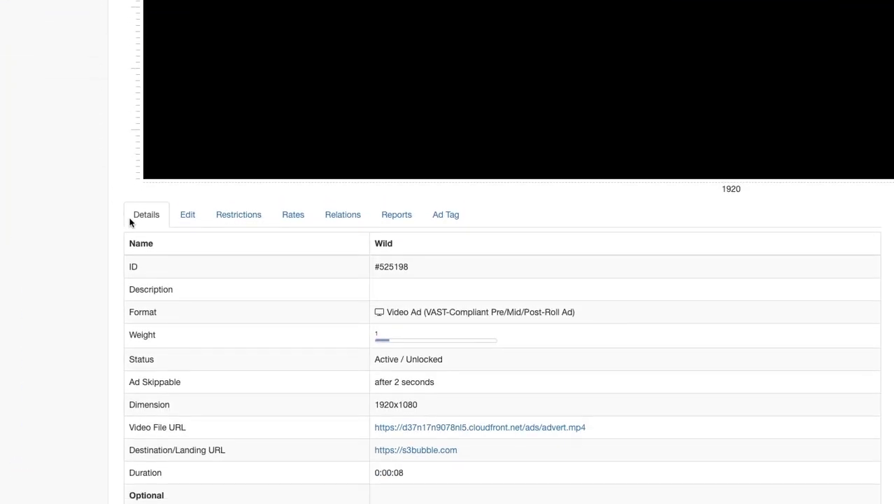
{"action": "left_click", "coordinate": [441, 218]}
{"action": "left_click", "coordinate": [155, 388]}
{"action": "key", "text": "ctrl+c"}
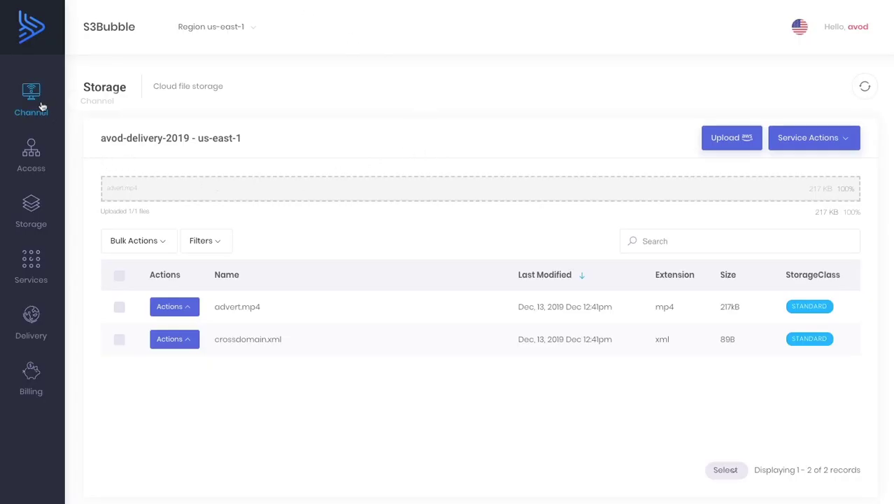
Step: Open the channel player's View/Edit Player page from Projects and play the 1:58 trailer preview
{"action": "mouse_move", "coordinate": [42, 102]}
{"action": "left_click", "coordinate": [114, 145]}
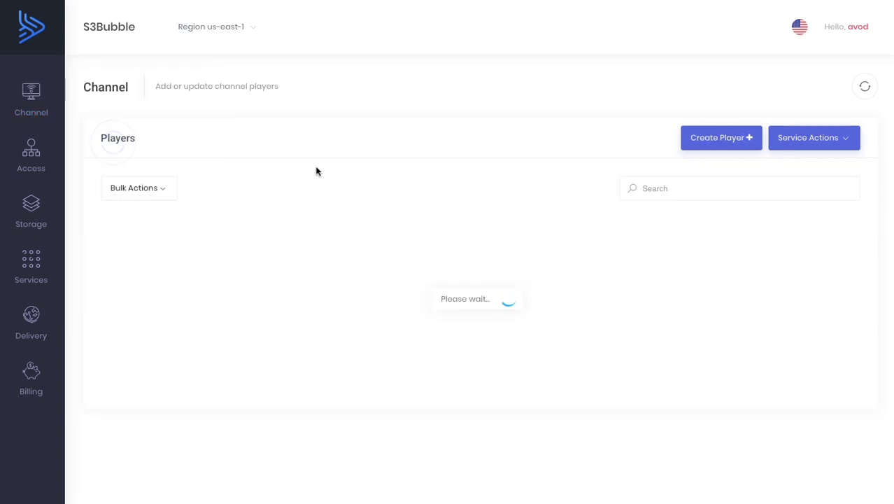
{"action": "left_click", "coordinate": [186, 253]}
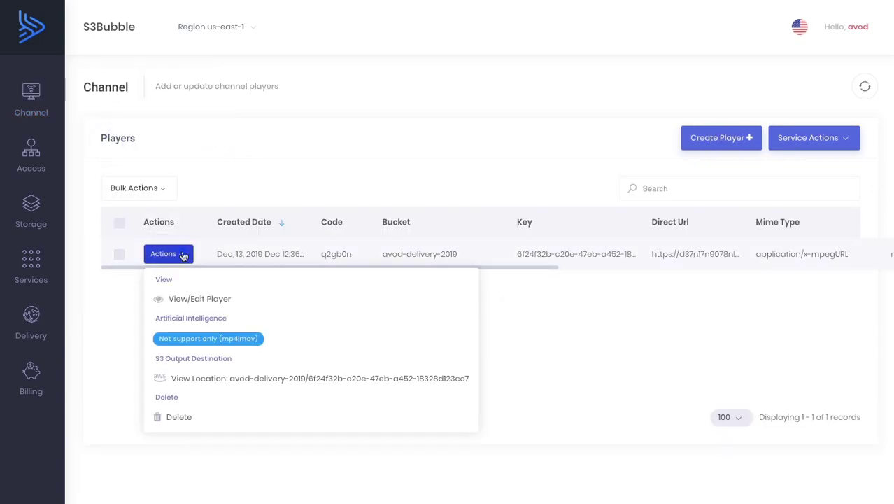
{"action": "left_click", "coordinate": [214, 294]}
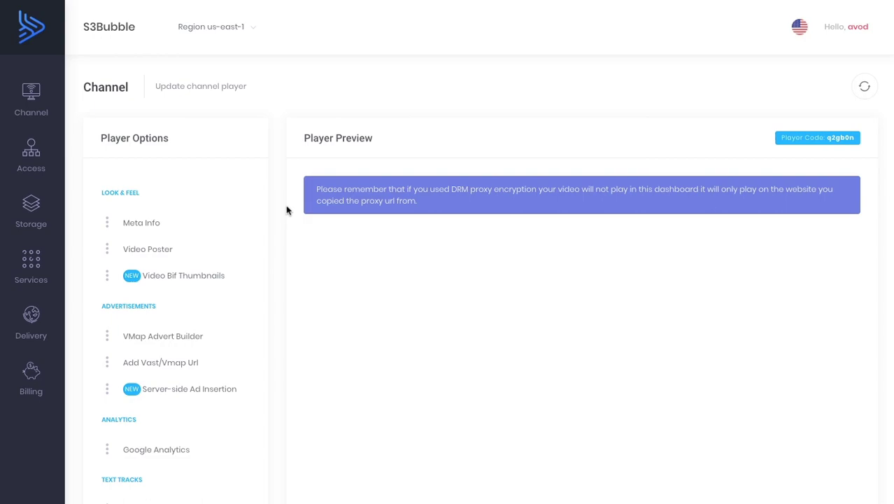
{"action": "scroll", "coordinate": [286, 210], "scroll_direction": "down", "scroll_amount": 2}
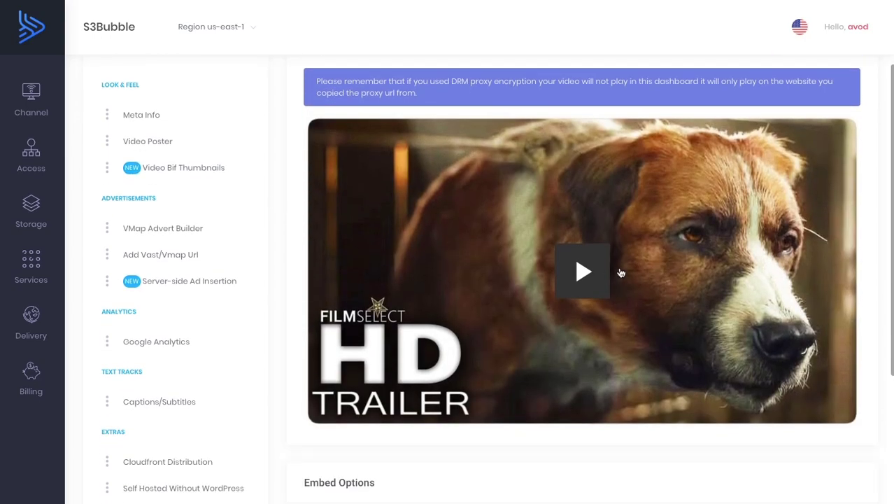
{"action": "left_click", "coordinate": [594, 272]}
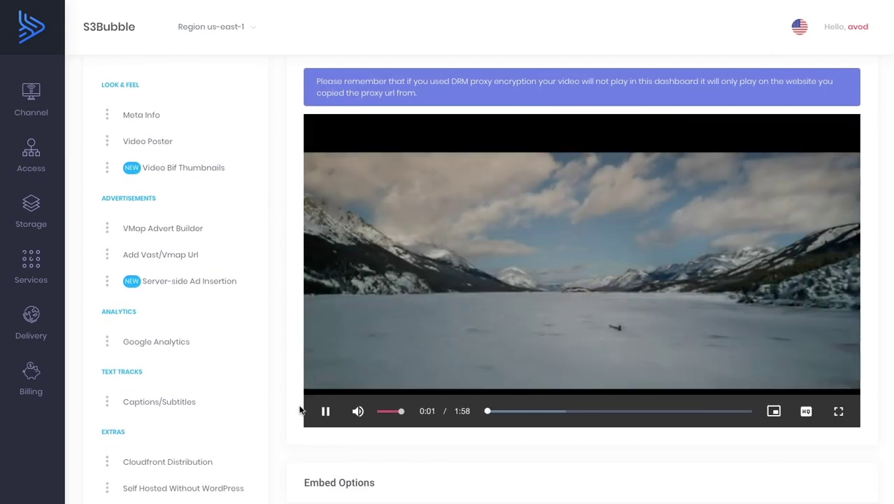
Step: Pause the trailer preview and add three more advert source rows to the VMAP builder
{"action": "left_click", "coordinate": [325, 410]}
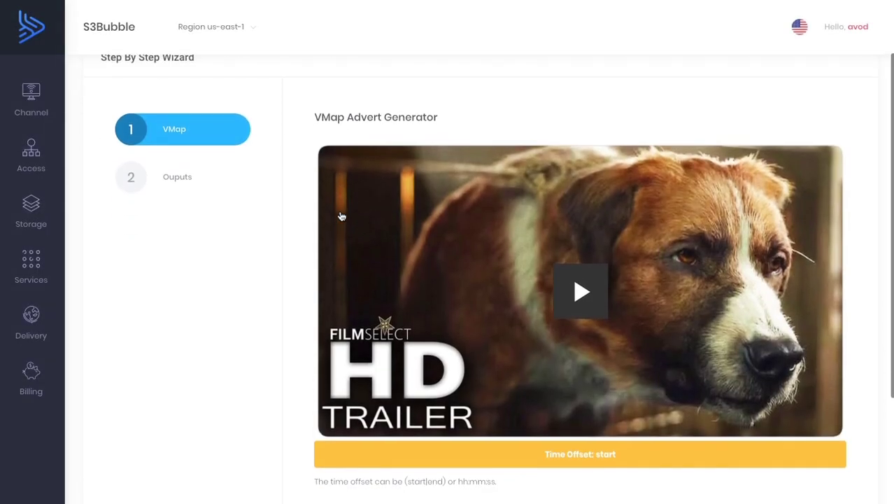
{"action": "scroll", "coordinate": [341, 216], "scroll_direction": "down", "scroll_amount": 1}
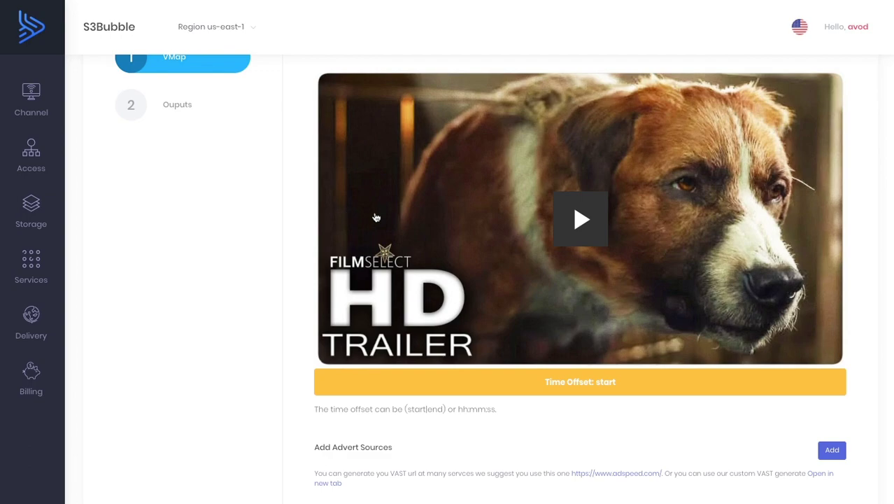
{"action": "scroll", "coordinate": [381, 219], "scroll_direction": "down", "scroll_amount": 2}
{"action": "left_click", "coordinate": [832, 342]}
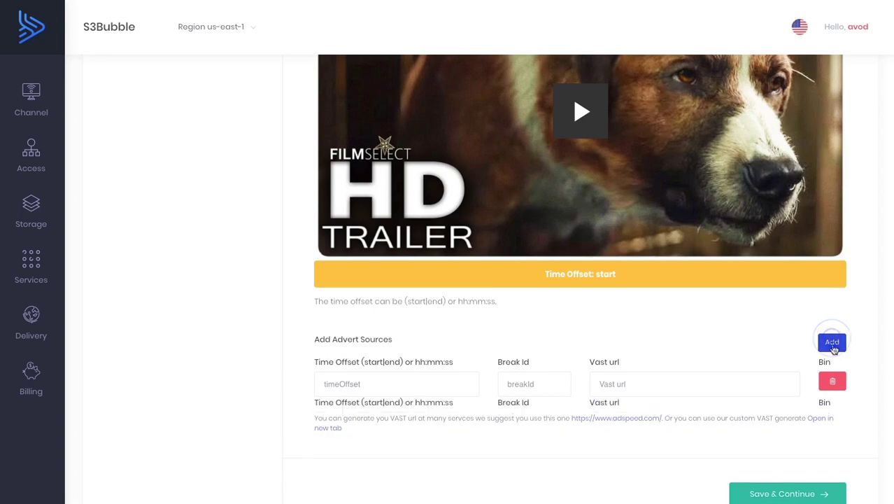
{"action": "left_click", "coordinate": [832, 342]}
{"action": "left_click", "coordinate": [831, 342]}
Step: Paste the AdSpeed VAST URL into all four advert rows
{"action": "left_click", "coordinate": [625, 384]}
{"action": "key", "text": "ctrl+v"}
{"action": "left_click", "coordinate": [627, 421]}
{"action": "key", "text": "ctrl+v"}
{"action": "left_click", "coordinate": [619, 454]}
{"action": "key", "text": "ctrl+v"}
{"action": "scroll", "coordinate": [579, 422], "scroll_direction": "down", "scroll_amount": 2}
{"action": "left_click", "coordinate": [619, 388]}
{"action": "key", "text": "ctrl+v"}
Step: Enter the break IDs for the ad rows, starting with preroll and then midroll
{"action": "left_click", "coordinate": [529, 268]}
{"action": "type", "text": "p"}
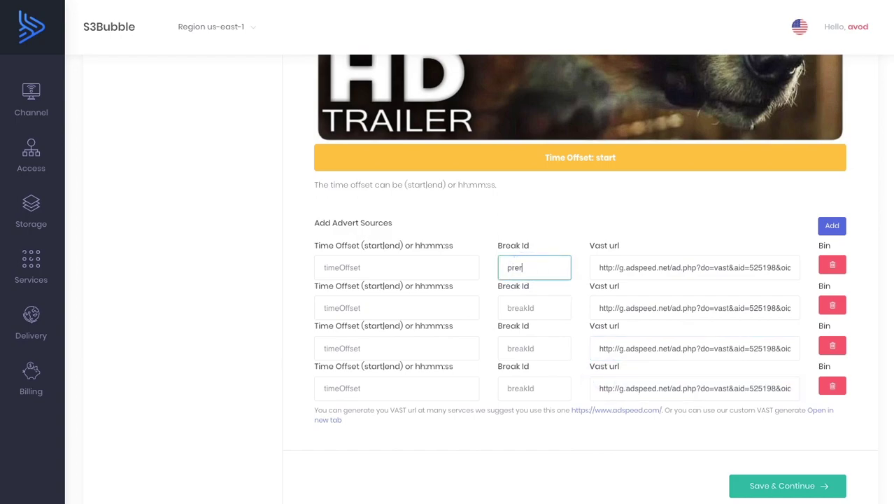
{"action": "left_click", "coordinate": [547, 308]}
{"action": "type", "text": "midroll"}
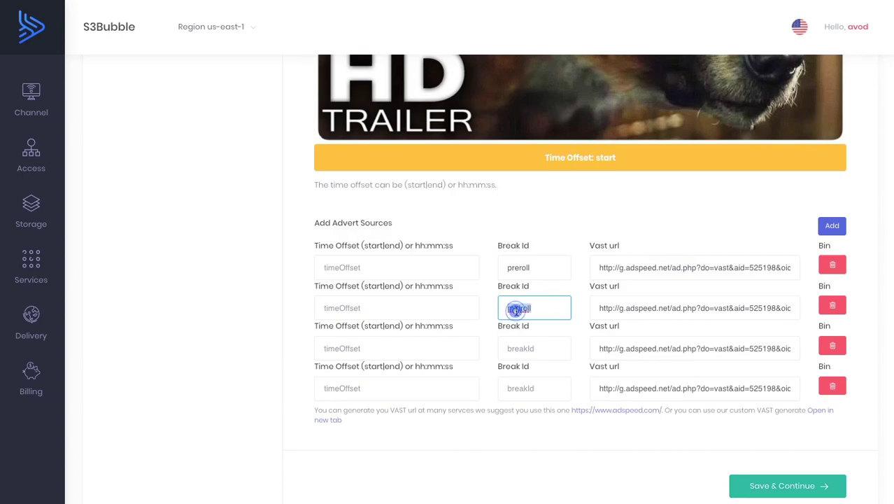
{"action": "left_click", "coordinate": [515, 347]}
{"action": "type", "text": "midroll"}
{"action": "left_click", "coordinate": [523, 389]}
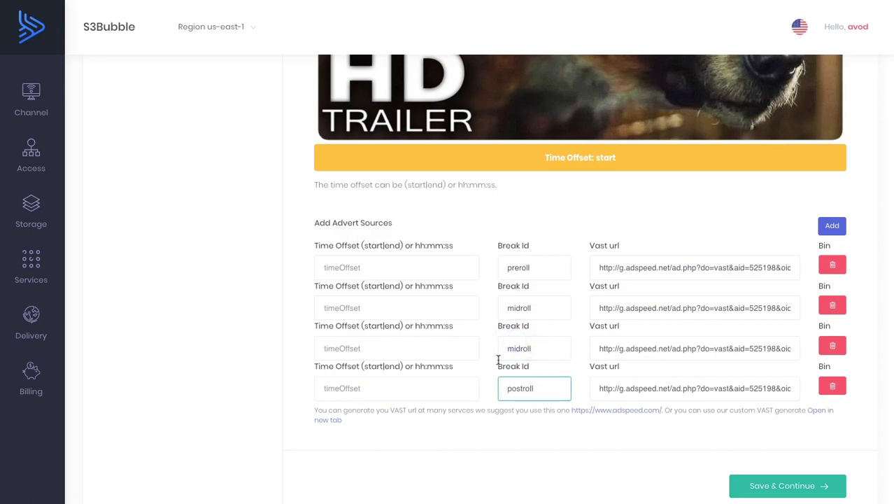
Step: Set the first break's time offset to start and the fourth to end
{"action": "left_click", "coordinate": [365, 270]}
{"action": "type", "text": "start"}
{"action": "left_click", "coordinate": [356, 389]}
{"action": "type", "text": "end"}
Step: Set the midroll offsets to 00:00:09 and 00:00:15 using the trailer, then save and continue
{"action": "scroll", "coordinate": [489, 220], "scroll_direction": "up", "scroll_amount": 3}
{"action": "left_click", "coordinate": [555, 186]}
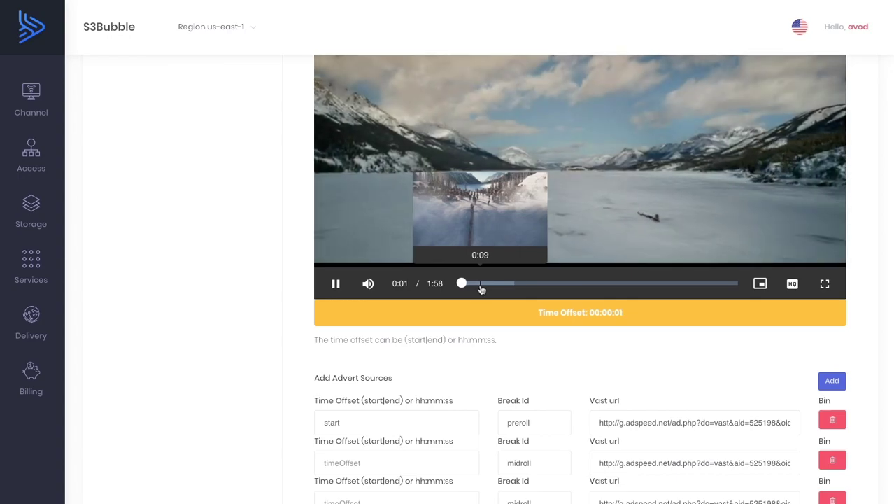
{"action": "left_click", "coordinate": [480, 285]}
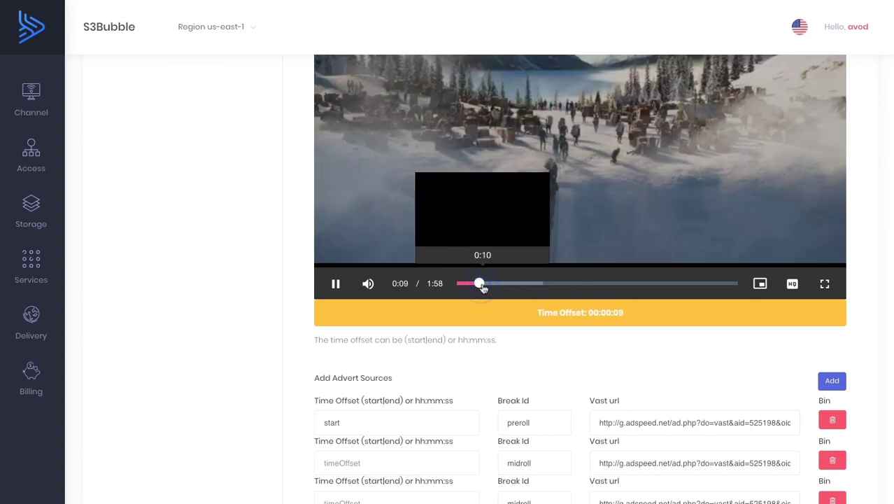
{"action": "left_click", "coordinate": [339, 284]}
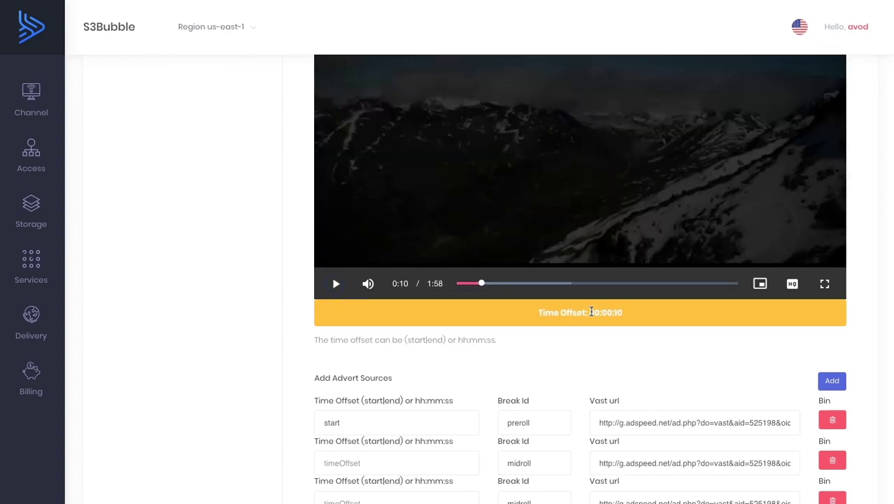
{"action": "scroll", "coordinate": [459, 322], "scroll_direction": "down", "scroll_amount": 3}
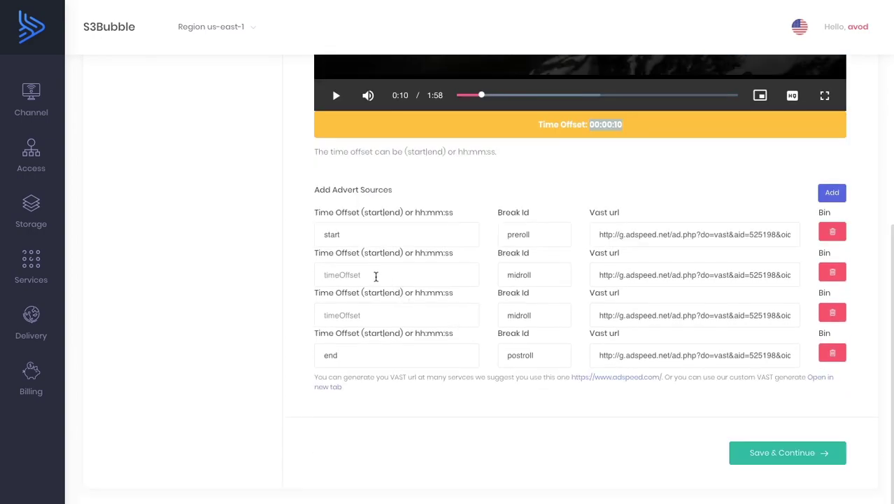
{"action": "left_click", "coordinate": [375, 276]}
{"action": "type", "text": "00:00:10"}
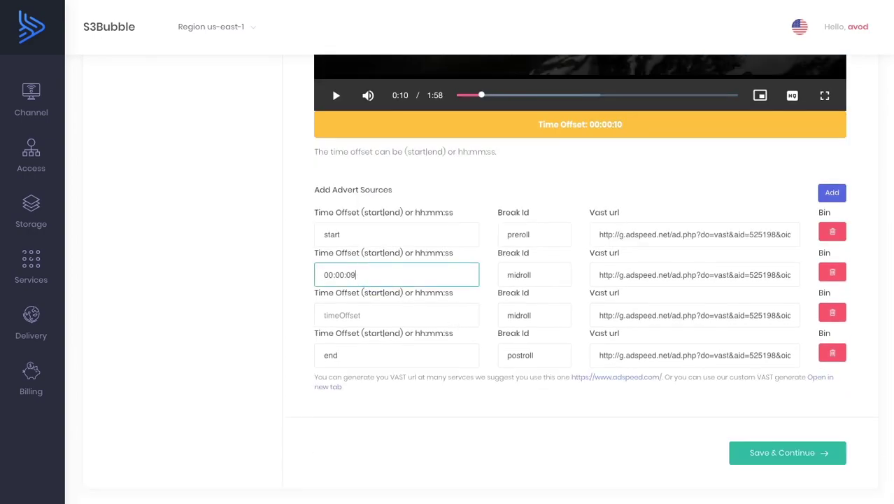
{"action": "left_click", "coordinate": [361, 315]}
{"action": "type", "text": "00:00:10"}
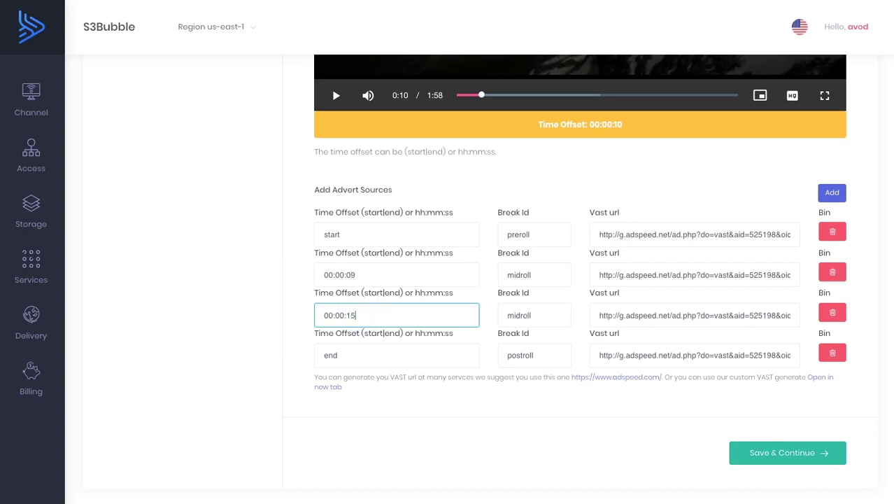
{"action": "left_click", "coordinate": [760, 453]}
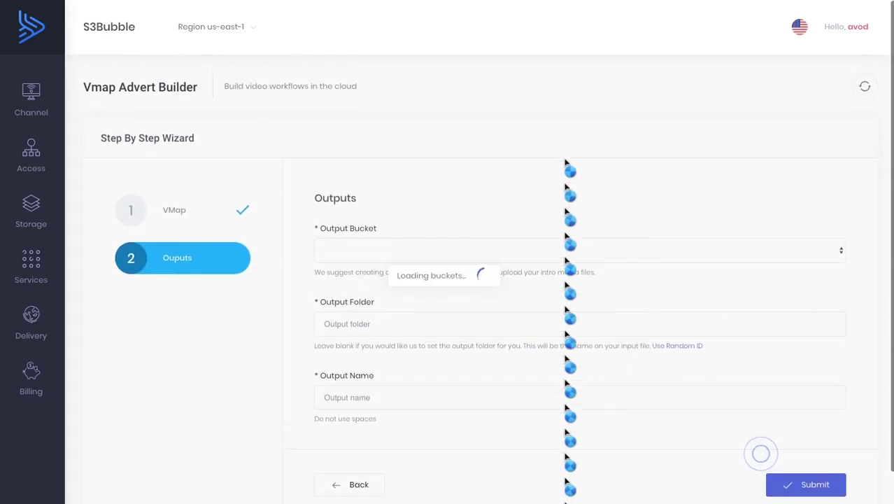
Step: Output the VMAP to bucket avod-delivery-2019, folder ads, name wild, and submit it
{"action": "left_click", "coordinate": [454, 250]}
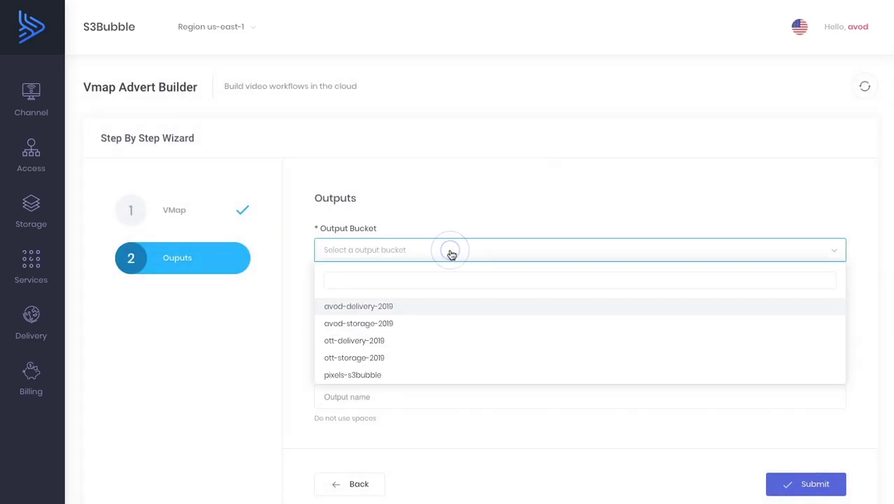
{"action": "left_click", "coordinate": [369, 307]}
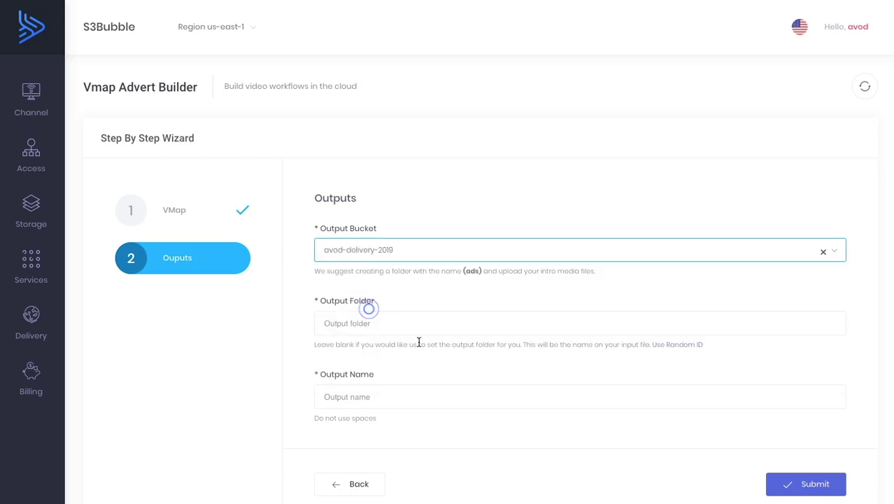
{"action": "left_click", "coordinate": [403, 326]}
{"action": "type", "text": "ads"}
{"action": "left_click", "coordinate": [410, 358]}
{"action": "left_click", "coordinate": [381, 402]}
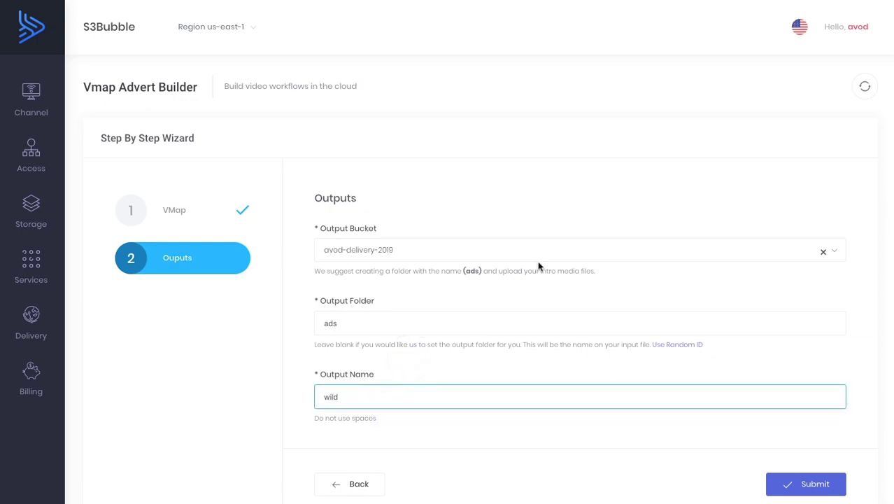
{"action": "scroll", "coordinate": [692, 490], "scroll_direction": "down", "scroll_amount": 1}
{"action": "left_click", "coordinate": [710, 469]}
{"action": "left_click", "coordinate": [790, 481]}
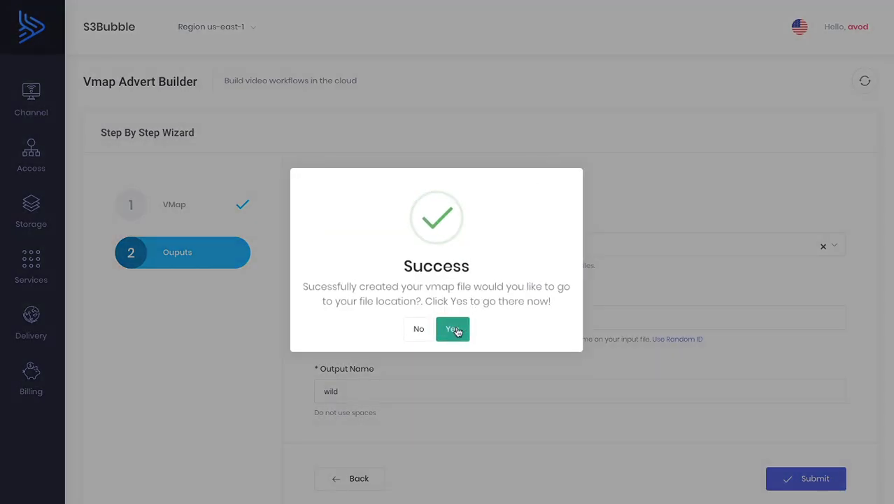
Step: Create a CloudFront URL for wild.xml in the ads folder using the deployed distribution
{"action": "left_click", "coordinate": [455, 326]}
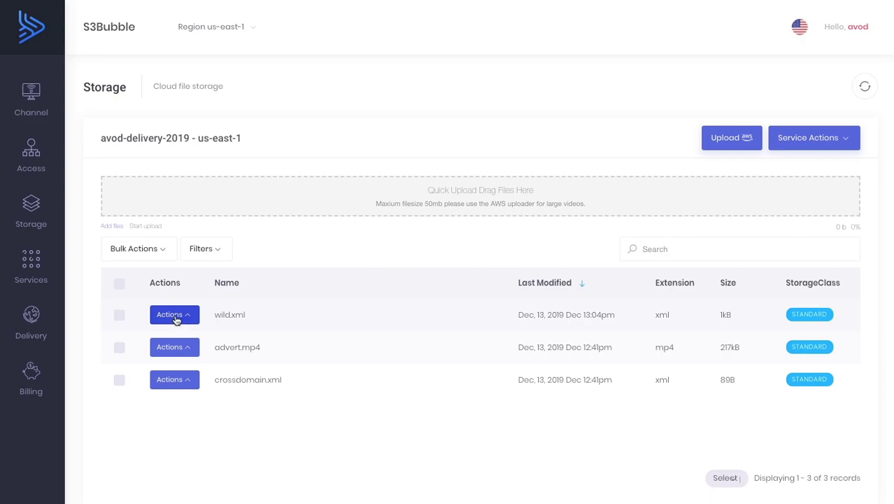
{"action": "left_click", "coordinate": [176, 319]}
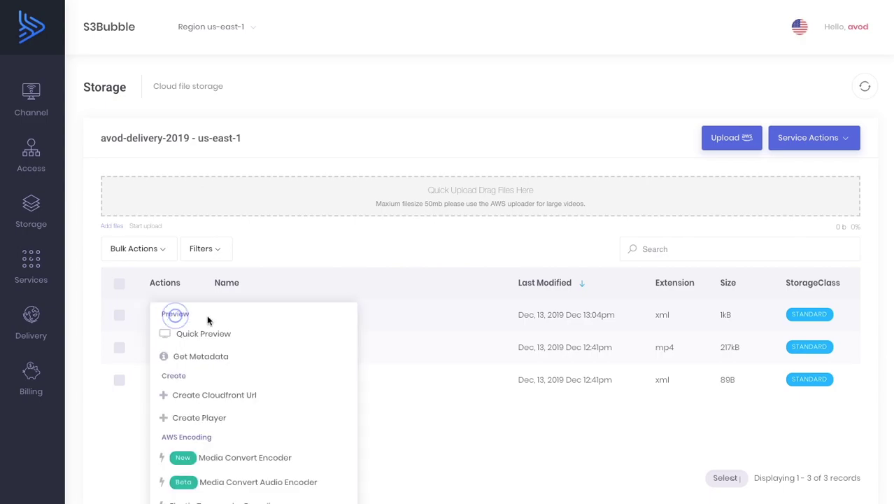
{"action": "left_click", "coordinate": [224, 397]}
{"action": "left_click", "coordinate": [464, 112]}
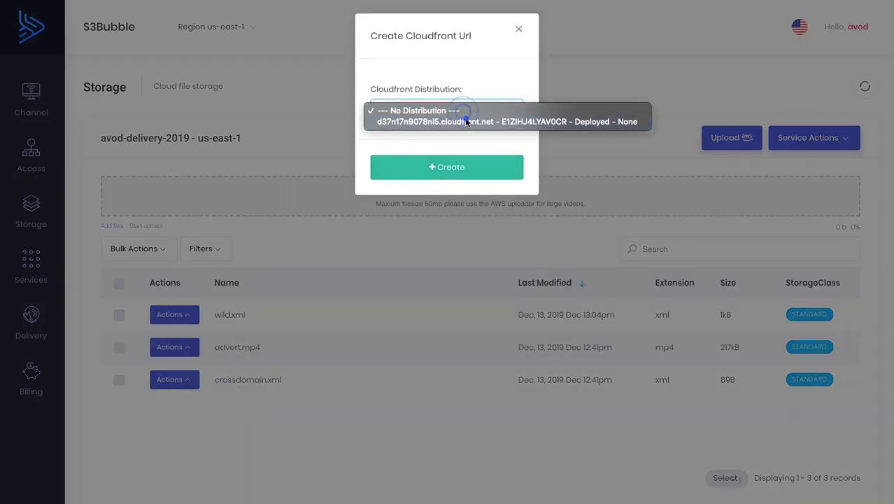
{"action": "left_click", "coordinate": [461, 121]}
{"action": "left_click", "coordinate": [460, 171]}
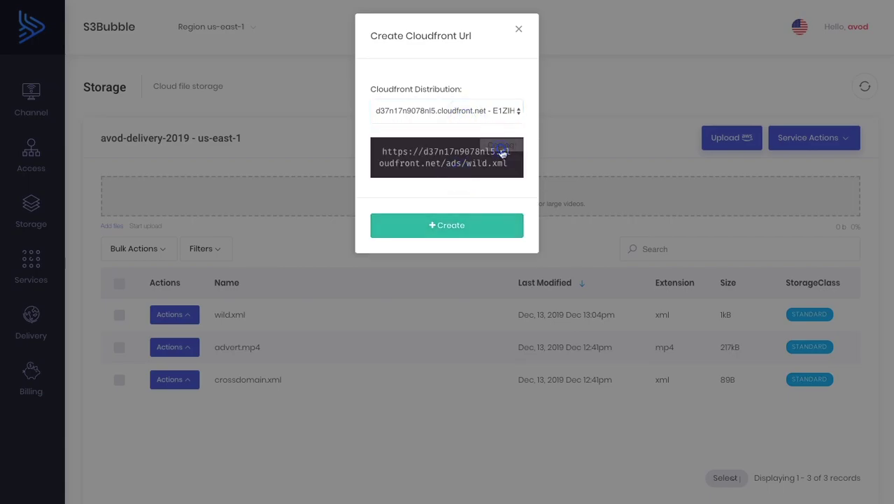
{"action": "left_click", "coordinate": [518, 29]}
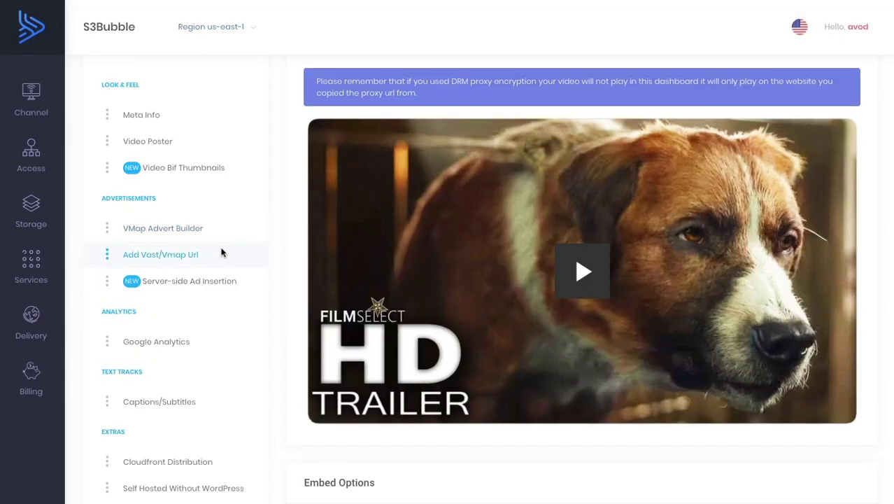
Step: Add the wild.xml CloudFront URL as the player's Vast/Vmap advert URL
{"action": "left_click", "coordinate": [205, 249]}
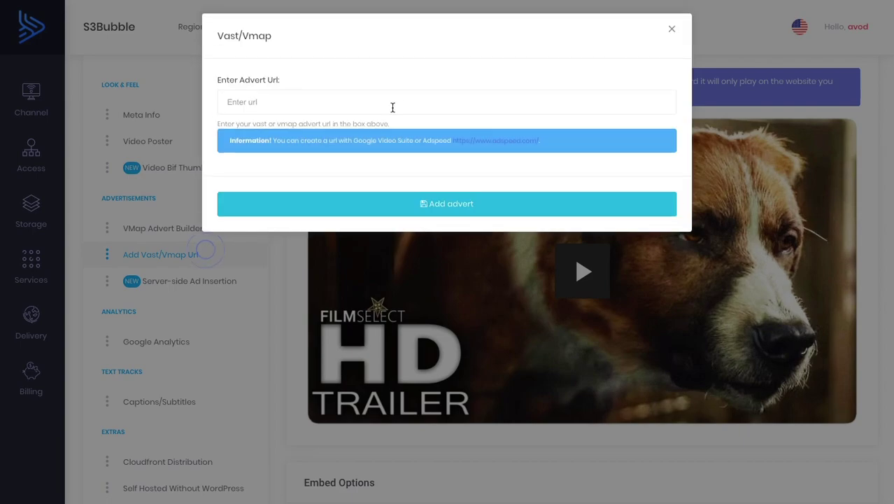
{"action": "left_click", "coordinate": [324, 95]}
{"action": "type", "text": "https://d37n17n9078nl5.cloudfront.net/ads/wild.xml"}
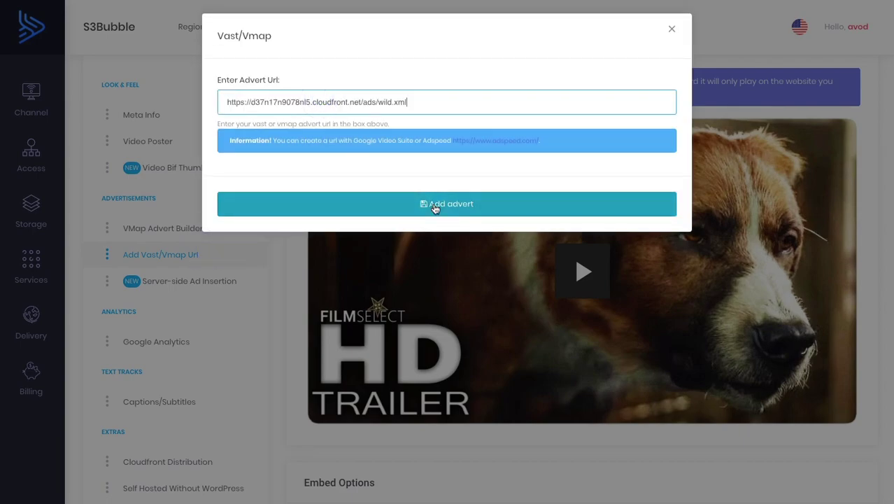
{"action": "left_click", "coordinate": [434, 204]}
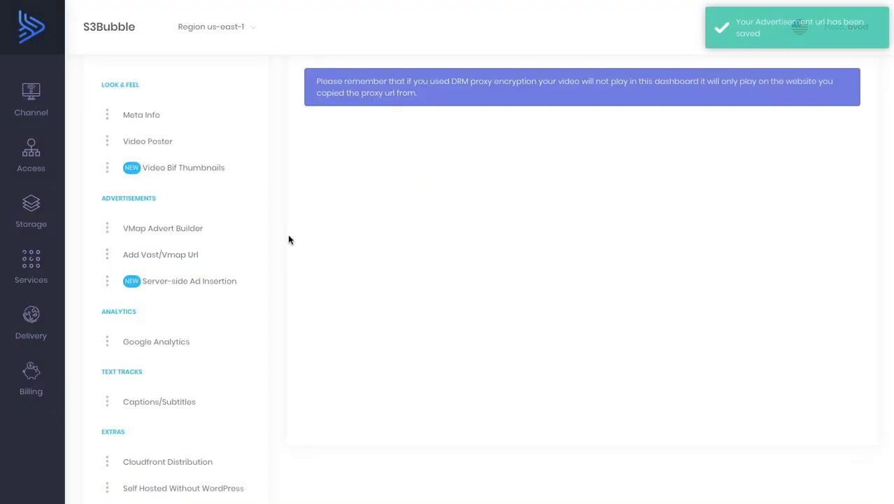
{"action": "scroll", "coordinate": [288, 236], "scroll_direction": "down", "scroll_amount": 1}
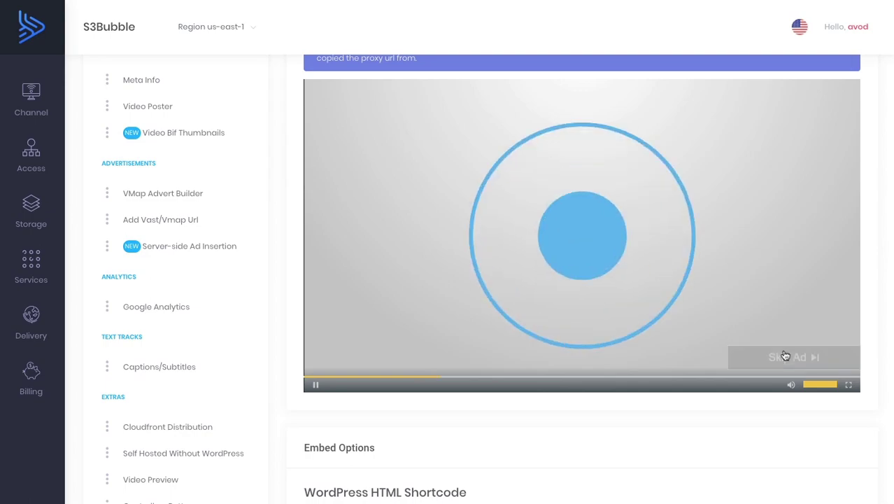
Step: Skip both ads during trailer playback and pause the film at 0:19
{"action": "left_click", "coordinate": [787, 357]}
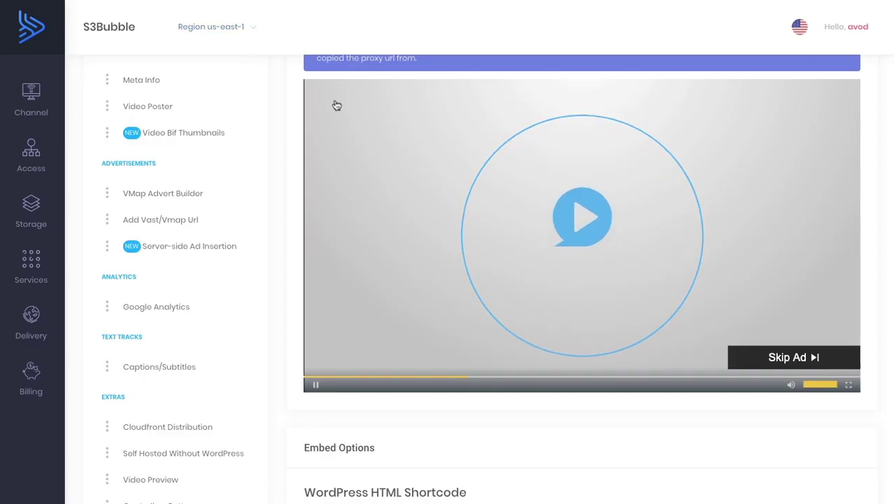
{"action": "left_click", "coordinate": [785, 358]}
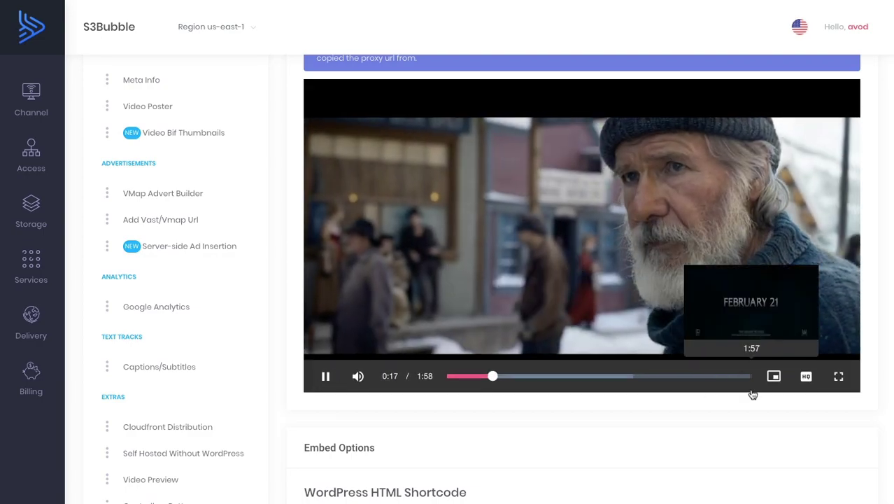
{"action": "left_click", "coordinate": [328, 377]}
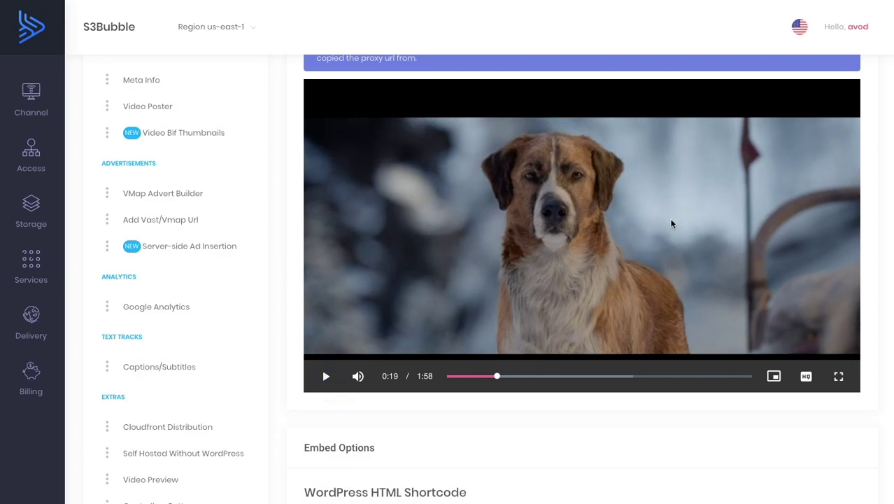
Step: Open the VAST Generator from Channel > Advertising > Advertisers
{"action": "scroll", "coordinate": [296, 170], "scroll_direction": "up", "scroll_amount": 3}
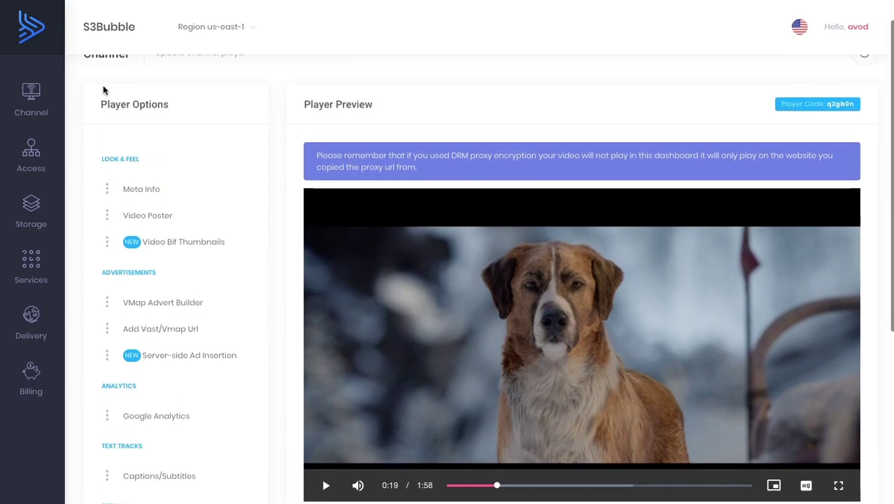
{"action": "left_click", "coordinate": [40, 100]}
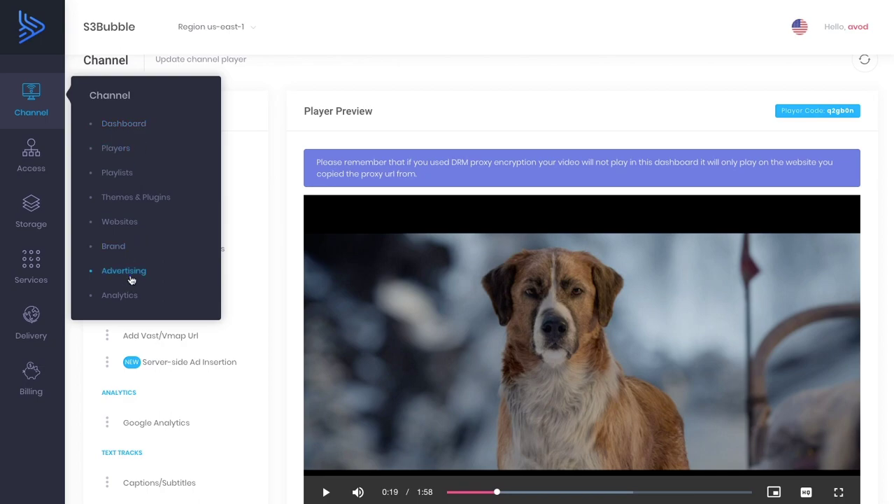
{"action": "left_click", "coordinate": [130, 280]}
{"action": "left_click", "coordinate": [794, 140]}
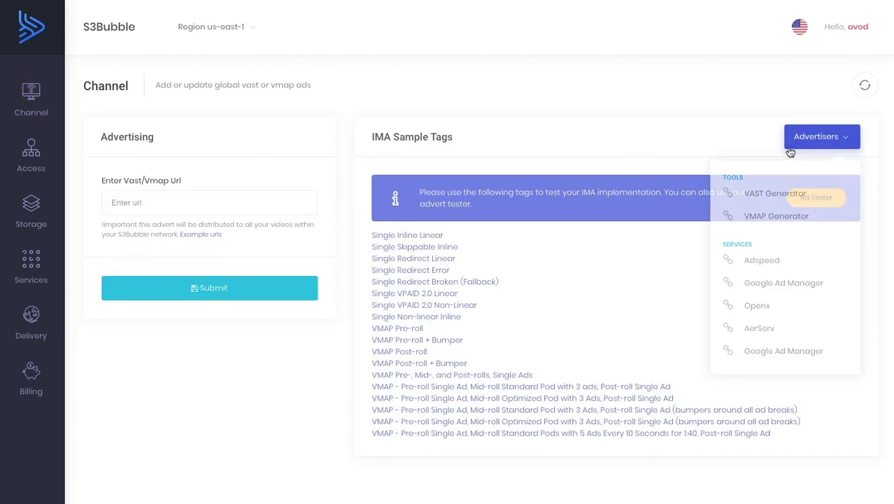
{"action": "left_click", "coordinate": [774, 191]}
Step: Save the Meta and Tracking steps as they are to reach Creatives (Videos)
{"action": "scroll", "coordinate": [313, 222], "scroll_direction": "down", "scroll_amount": 2}
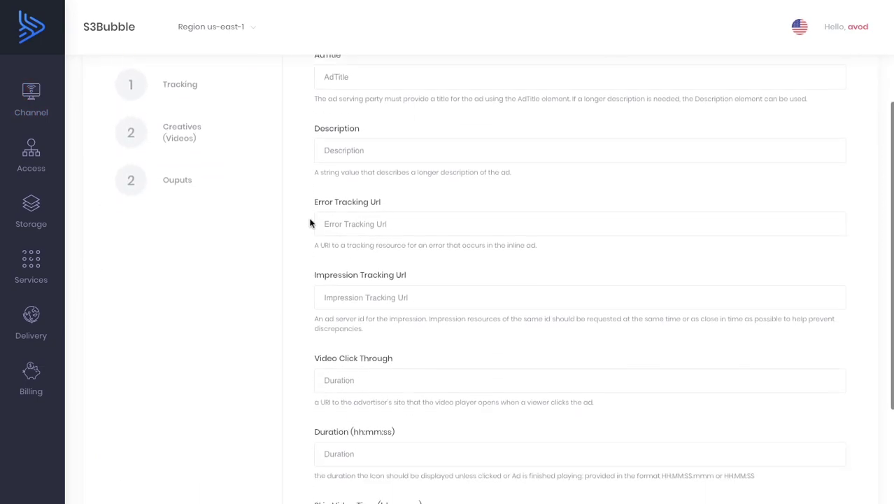
{"action": "scroll", "coordinate": [311, 223], "scroll_direction": "down", "scroll_amount": 3}
{"action": "scroll", "coordinate": [311, 222], "scroll_direction": "up", "scroll_amount": 8}
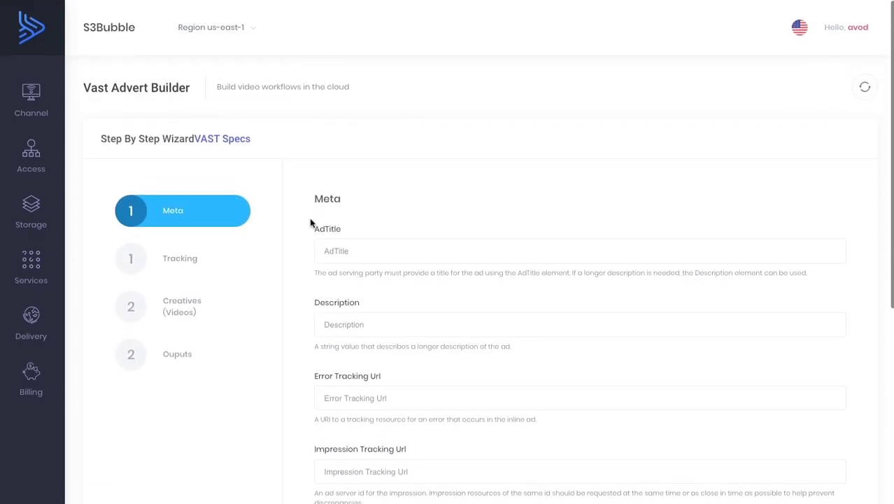
{"action": "scroll", "coordinate": [310, 222], "scroll_direction": "down", "scroll_amount": 4}
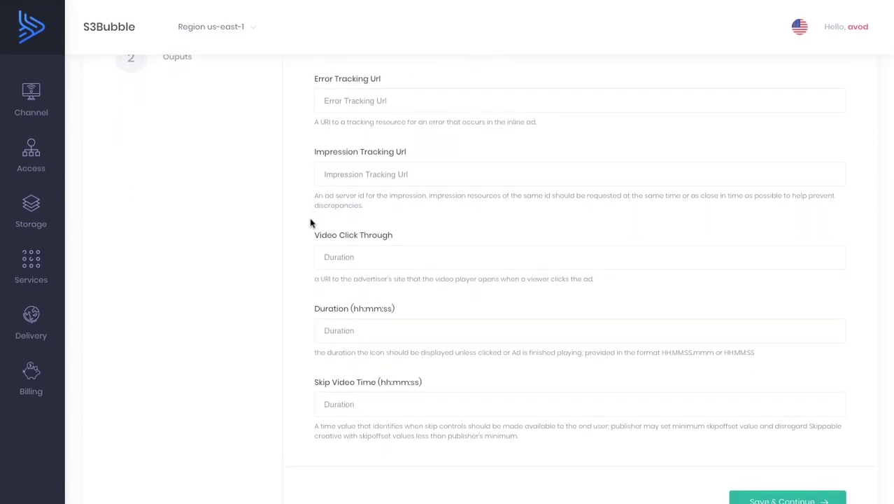
{"action": "scroll", "coordinate": [311, 222], "scroll_direction": "up", "scroll_amount": 3}
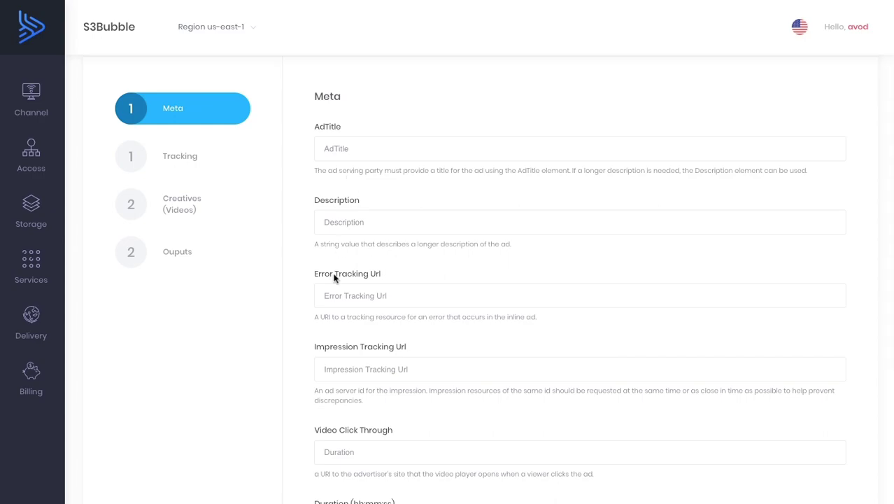
{"action": "scroll", "coordinate": [335, 277], "scroll_direction": "down", "scroll_amount": 2}
{"action": "scroll", "coordinate": [379, 257], "scroll_direction": "down", "scroll_amount": 3}
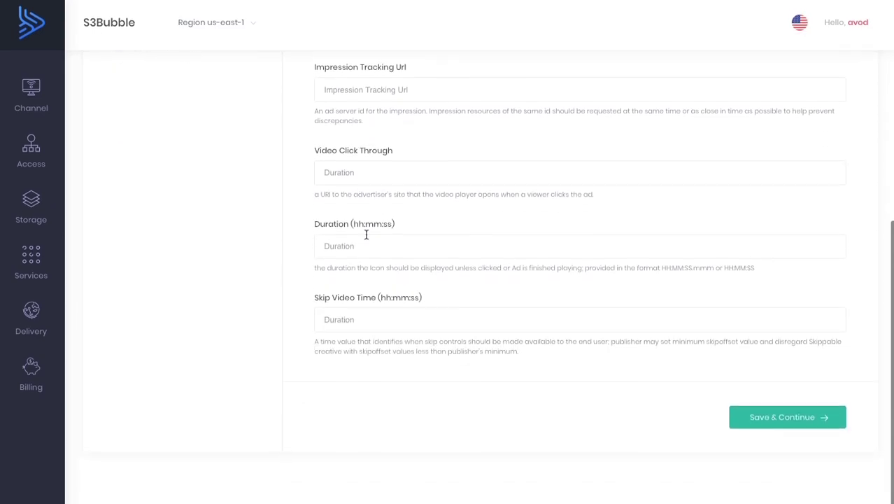
{"action": "left_click", "coordinate": [793, 425]}
{"action": "scroll", "coordinate": [409, 256], "scroll_direction": "down", "scroll_amount": 4}
{"action": "left_click", "coordinate": [752, 418]}
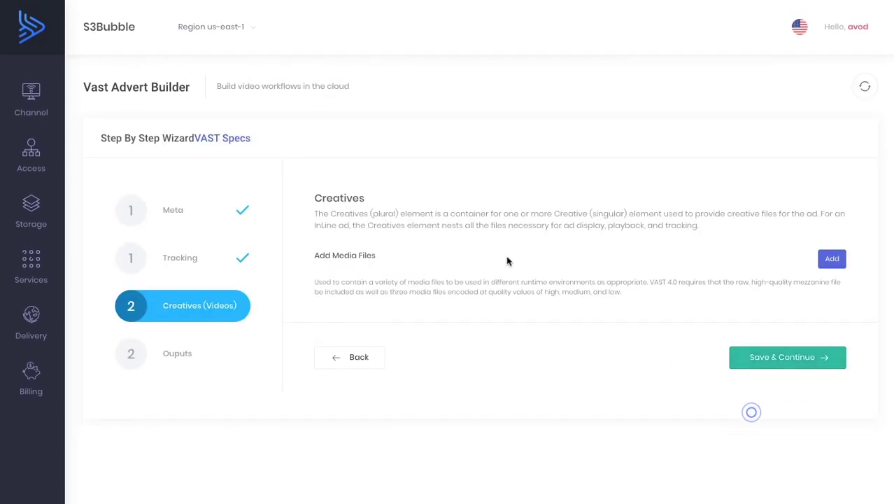
Step: Add a media file entry and select the Wild ad's video file URL from its details
{"action": "left_click", "coordinate": [836, 261]}
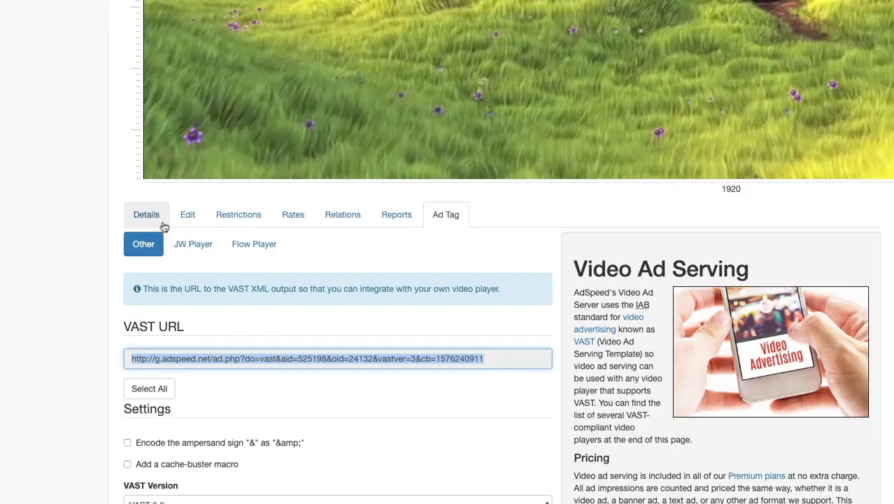
{"action": "left_click", "coordinate": [150, 216]}
{"action": "triple_click", "coordinate": [608, 427]}
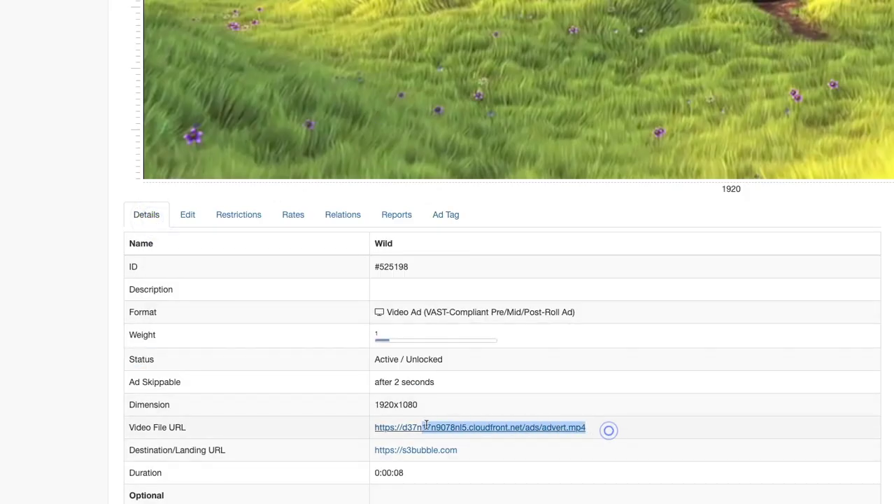
{"action": "left_click", "coordinate": [369, 427]}
{"action": "left_click_drag", "start_coordinate": [589, 427], "coordinate": [374, 429]}
{"action": "key", "text": "ctrl+c"}
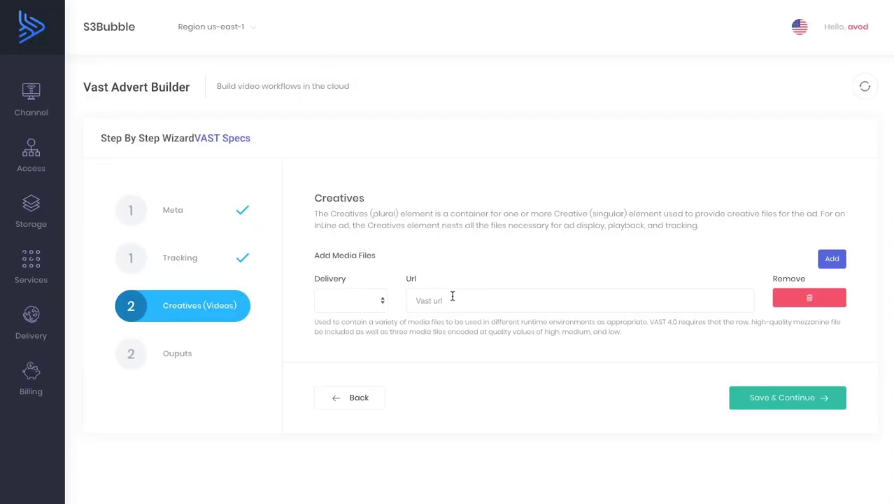
{"action": "left_click", "coordinate": [439, 298]}
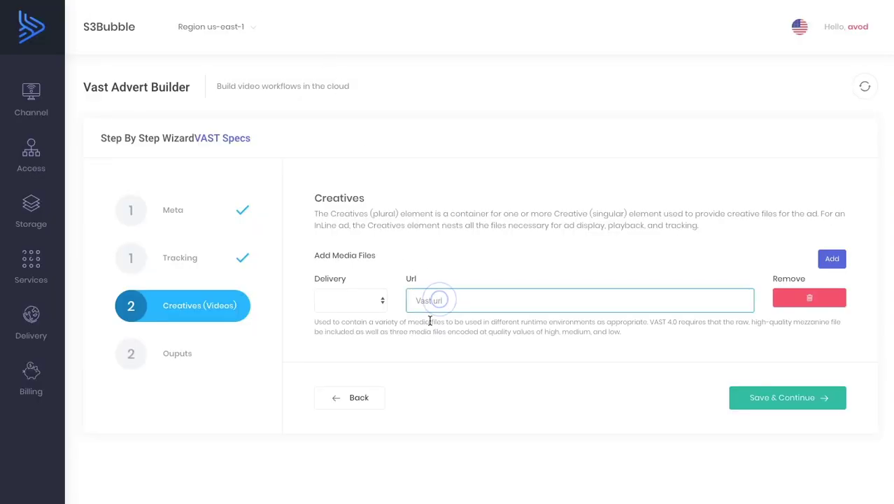
Step: Step the wizard back through Tracking to the Meta step
{"action": "left_click", "coordinate": [355, 398]}
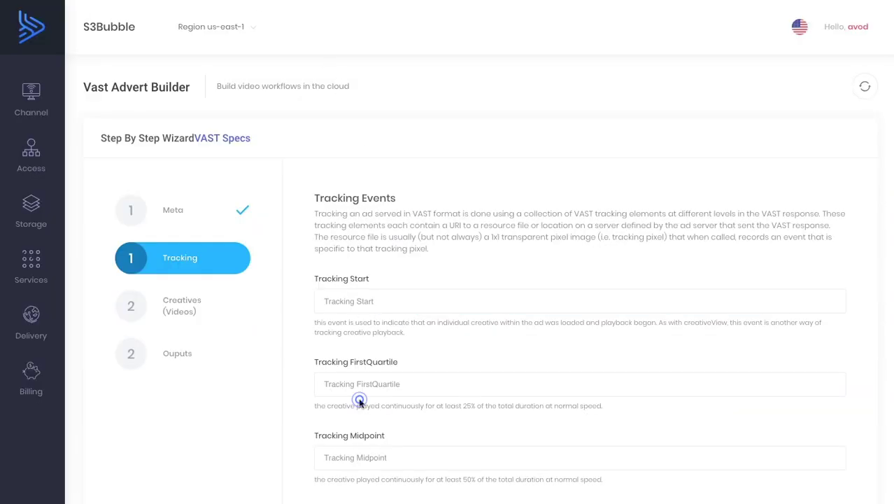
{"action": "scroll", "coordinate": [338, 406], "scroll_direction": "down", "scroll_amount": 2}
{"action": "scroll", "coordinate": [338, 406], "scroll_direction": "down", "scroll_amount": 3}
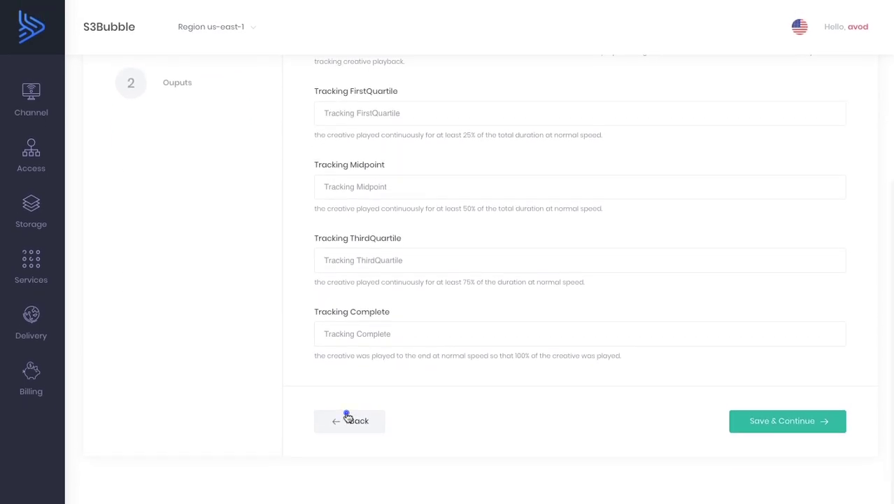
{"action": "left_click", "coordinate": [345, 416]}
{"action": "left_click", "coordinate": [353, 253]}
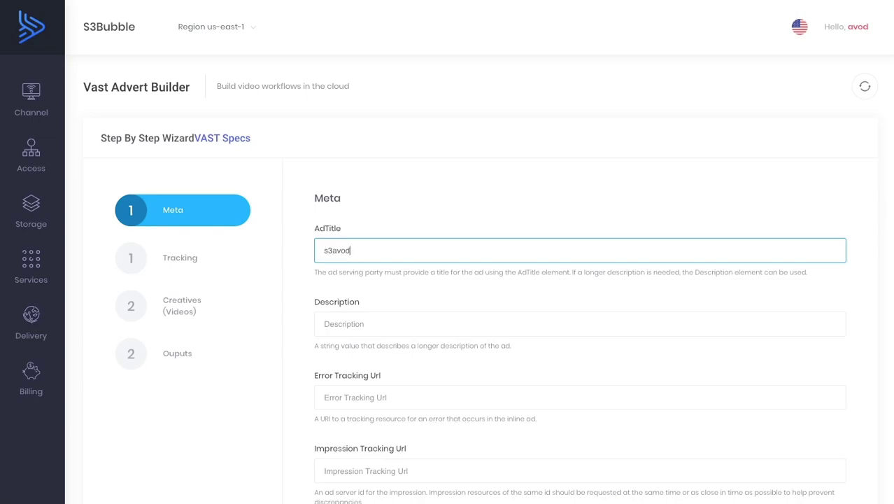
{"action": "left_click", "coordinate": [386, 319]}
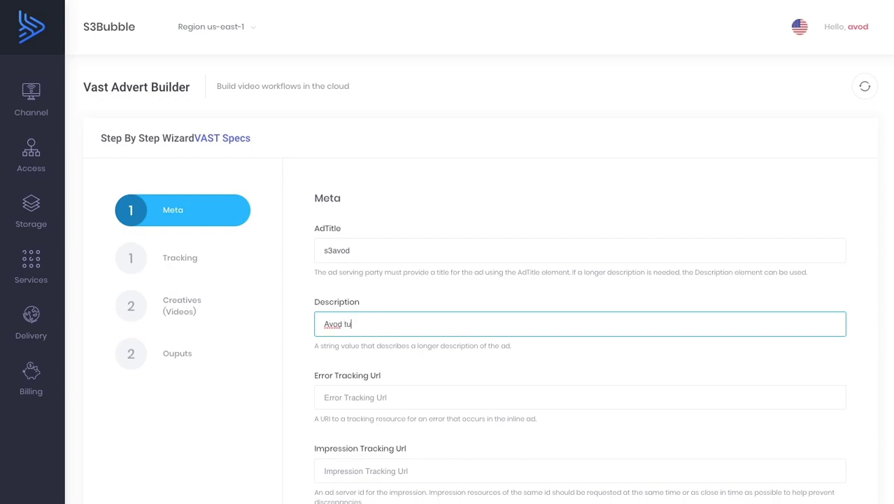
{"action": "scroll", "coordinate": [425, 312], "scroll_direction": "down", "scroll_amount": 3}
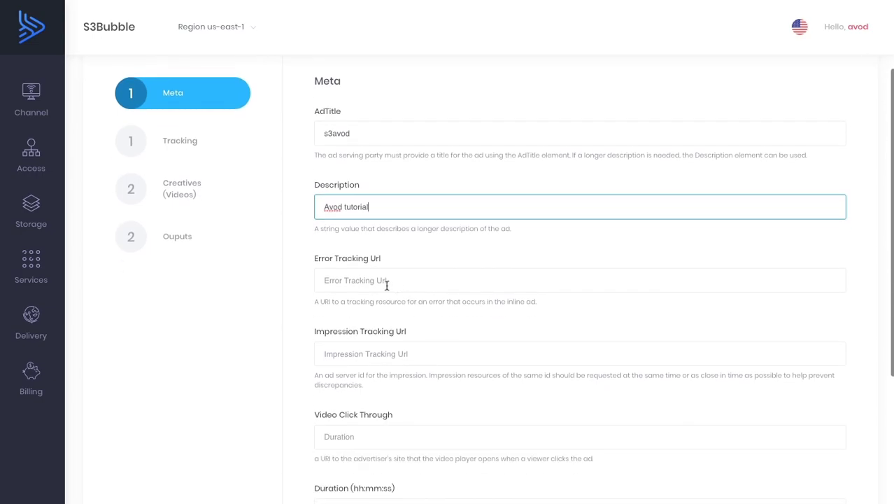
{"action": "left_click", "coordinate": [362, 342]}
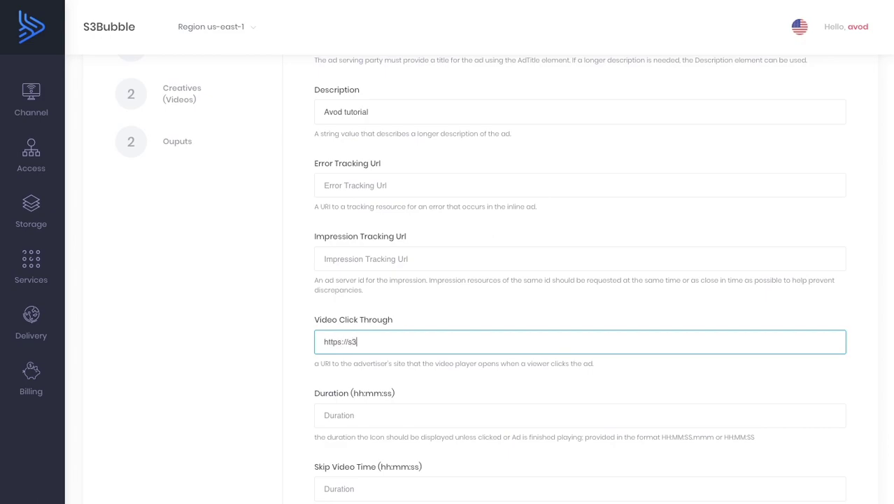
{"action": "scroll", "coordinate": [363, 330], "scroll_direction": "down", "scroll_amount": 2}
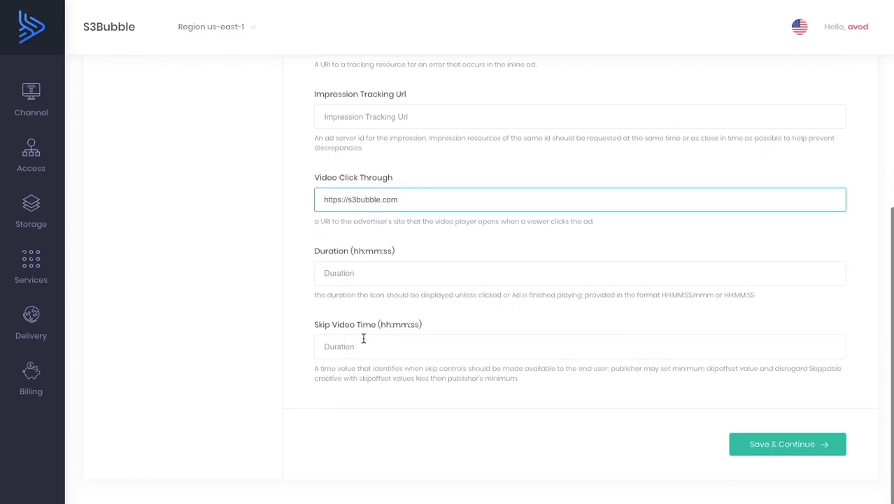
Step: Set duration 00:00:08 and skip time 00:00:02, then save through to Creatives
{"action": "left_click", "coordinate": [360, 272]}
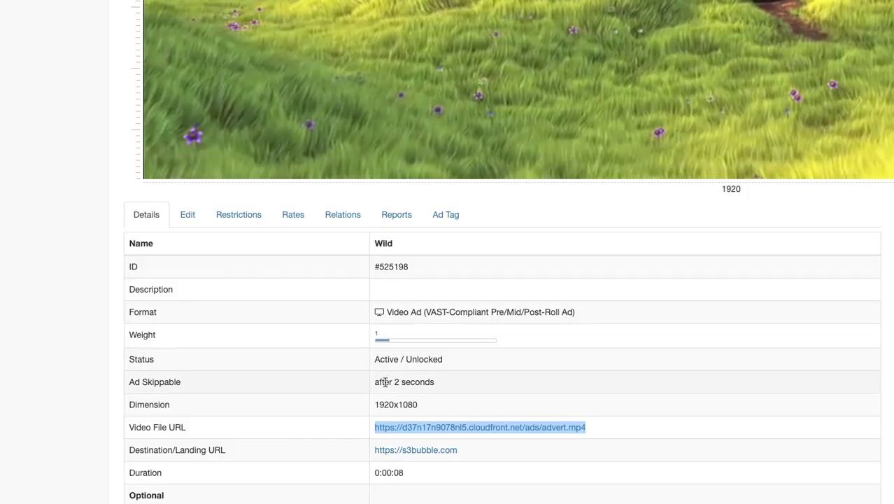
{"action": "scroll", "coordinate": [385, 383], "scroll_direction": "down", "scroll_amount": 3}
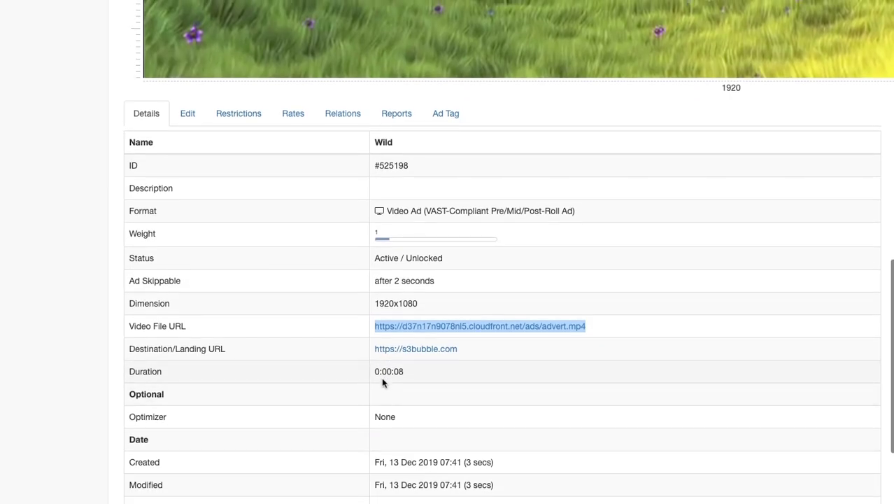
{"action": "left_click", "coordinate": [390, 263]}
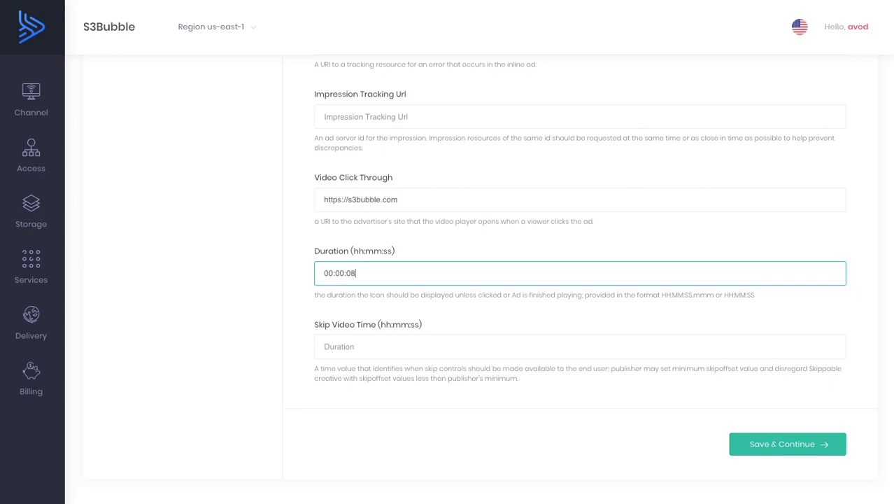
{"action": "left_click", "coordinate": [354, 336]}
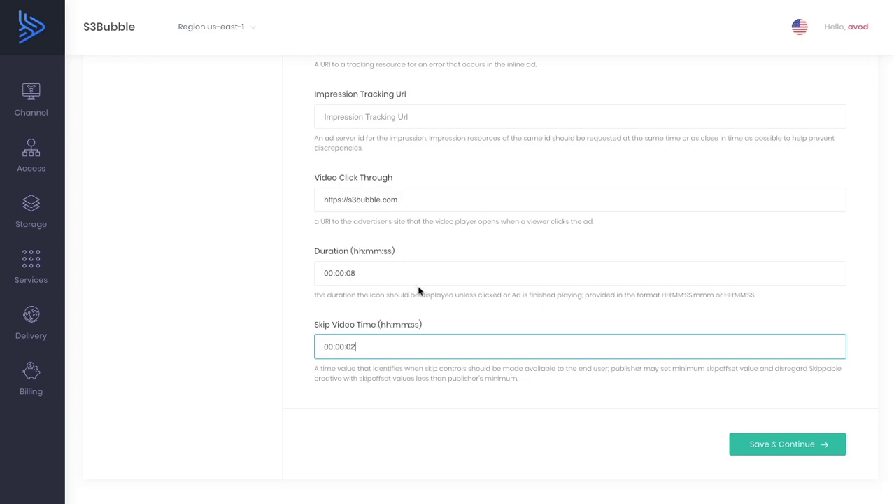
{"action": "left_click", "coordinate": [810, 448]}
{"action": "scroll", "coordinate": [567, 290], "scroll_direction": "down", "scroll_amount": 5}
{"action": "left_click", "coordinate": [774, 418]}
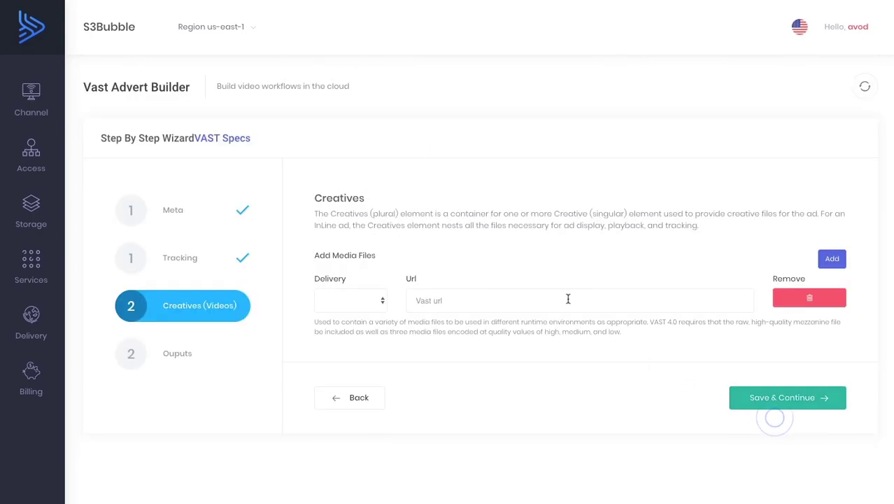
Step: Add the pasted ad video URL as the creative with progressive delivery and save it
{"action": "left_click", "coordinate": [482, 297]}
{"action": "key", "text": "ctrl+v"}
{"action": "left_click", "coordinate": [364, 305]}
{"action": "left_click", "coordinate": [550, 355]}
{"action": "left_click", "coordinate": [764, 397]}
Step: Generate the VAST file wild-vast in bucket avod-delivery-2019, folder ads
{"action": "left_click", "coordinate": [377, 250]}
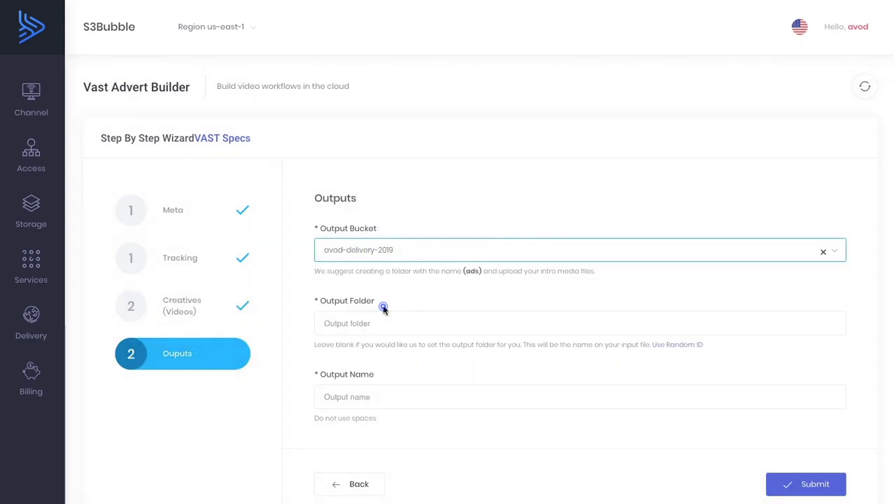
{"action": "left_click", "coordinate": [383, 308]}
{"action": "type", "text": "ads"}
{"action": "left_click", "coordinate": [387, 400]}
{"action": "type", "text": "wild-vast"}
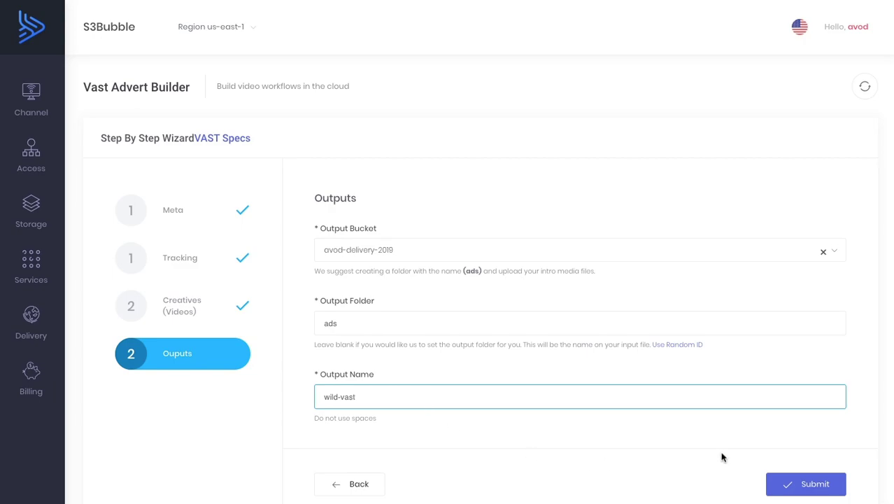
{"action": "left_click", "coordinate": [804, 483]}
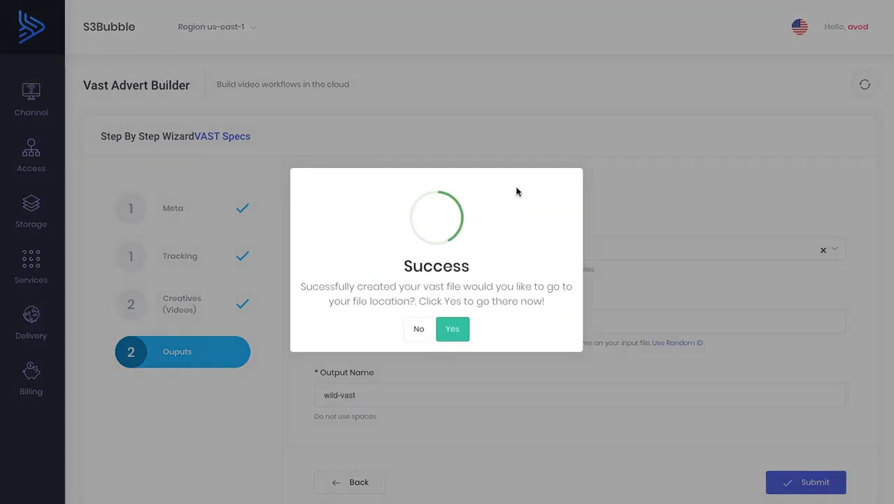
Step: Copy a CloudFront URL for ads/wild-vast.xml using distribution d37n17n9078nl5
{"action": "left_click", "coordinate": [453, 329]}
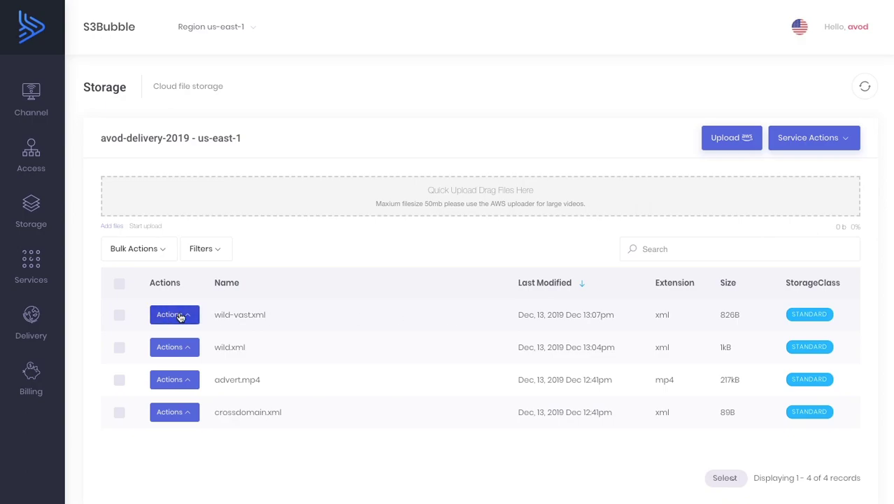
{"action": "left_click", "coordinate": [180, 316]}
{"action": "left_click", "coordinate": [226, 396]}
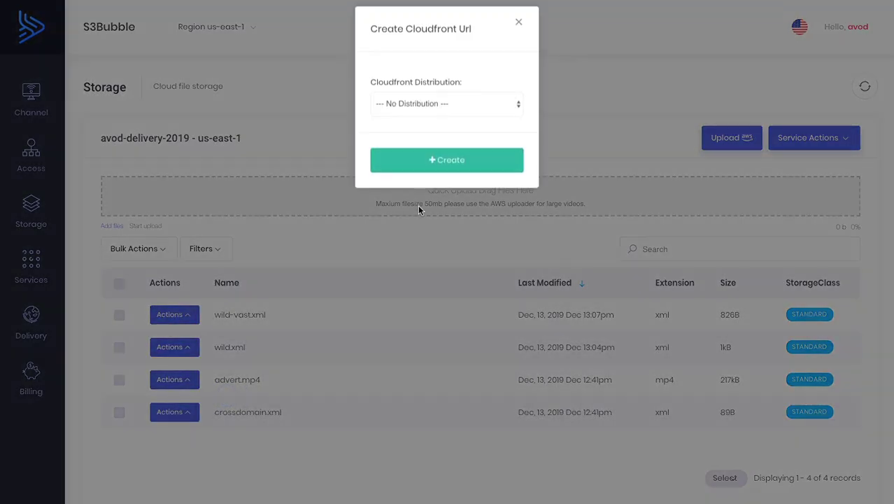
{"action": "left_click", "coordinate": [434, 112]}
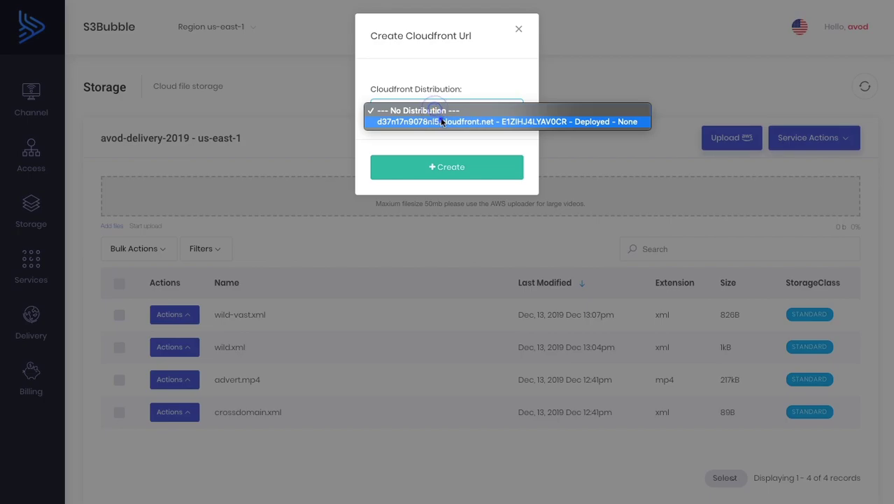
{"action": "left_click", "coordinate": [442, 122]}
{"action": "left_click", "coordinate": [503, 146]}
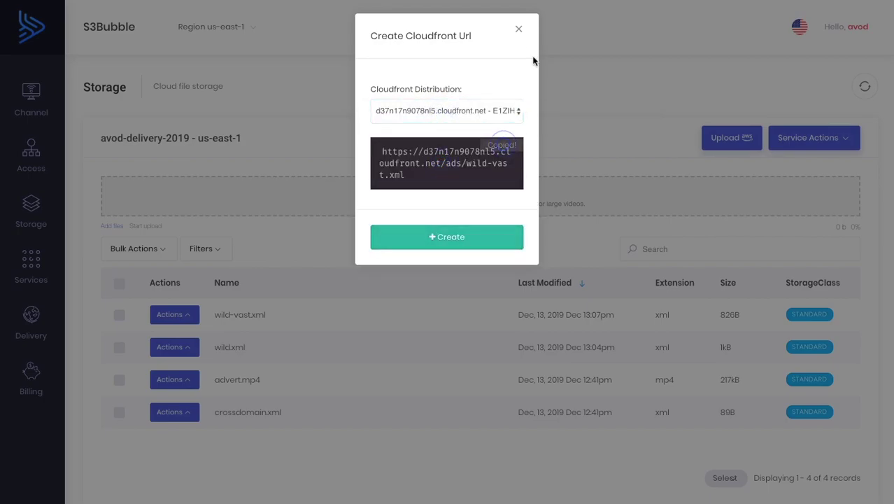
{"action": "left_click", "coordinate": [519, 29]}
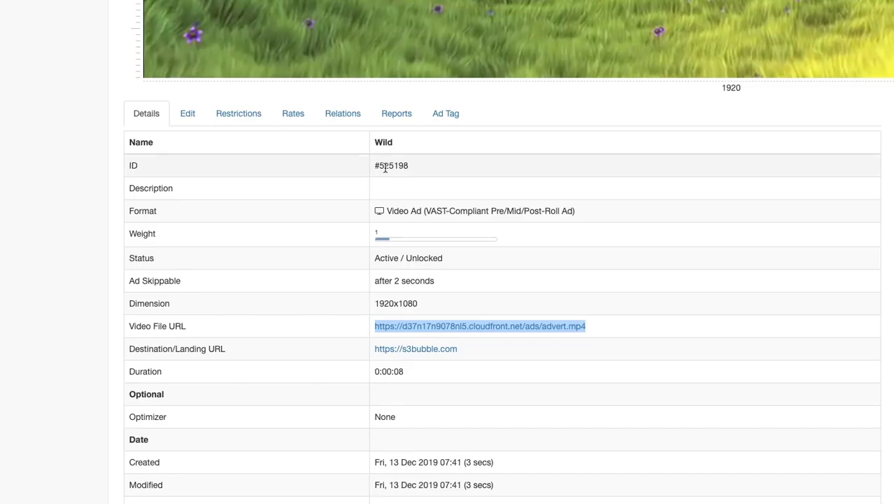
{"action": "left_click", "coordinate": [443, 114]}
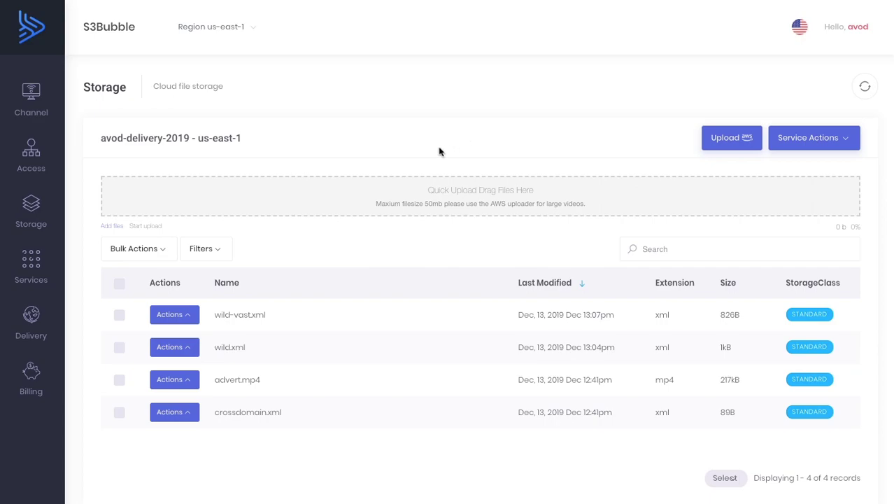
Step: From Channel > Advertising, launch the Video Suite Inspector from the Advertisers tools list
{"action": "mouse_move", "coordinate": [41, 108]}
{"action": "left_click", "coordinate": [130, 270]}
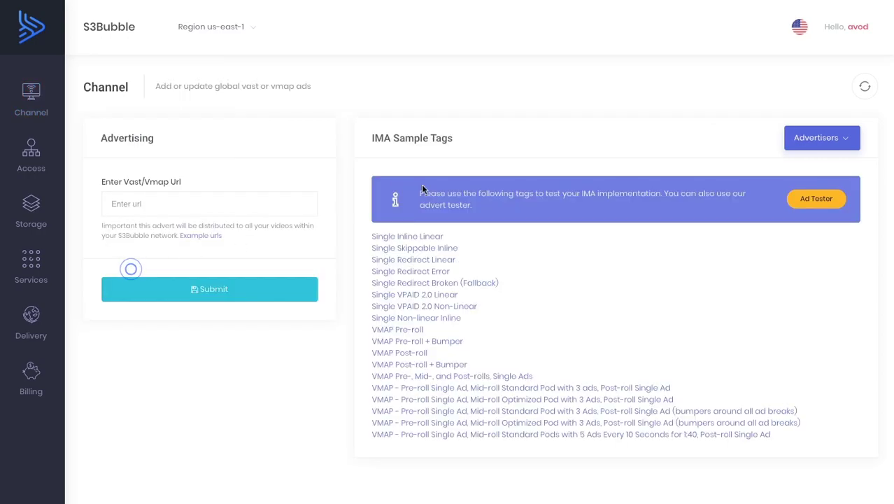
{"action": "left_click", "coordinate": [793, 140]}
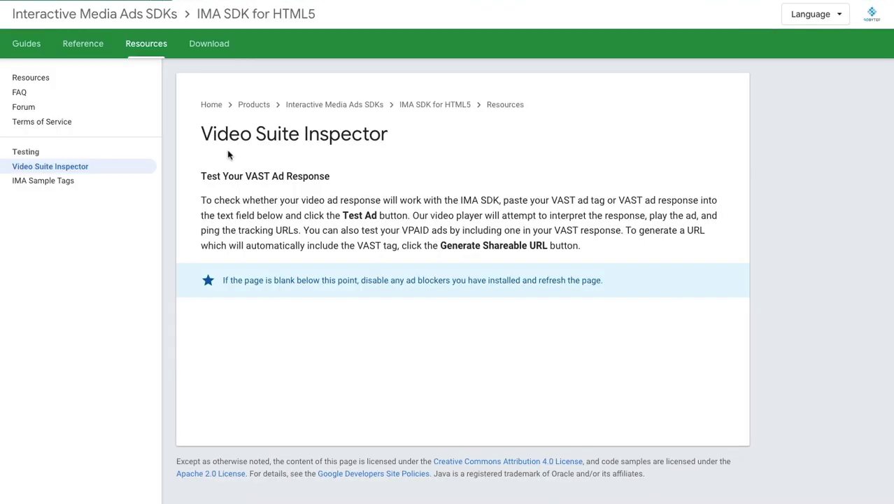
Step: Test the wild-vast.xml CloudFront URL as the VAST tag in Video Suite Inspector
{"action": "scroll", "coordinate": [231, 154], "scroll_direction": "down", "scroll_amount": 1}
{"action": "left_click", "coordinate": [217, 305]}
{"action": "type", "text": "https://d37n17n9078nl5.cloudfront.net/ads/wild-vast.xml"}
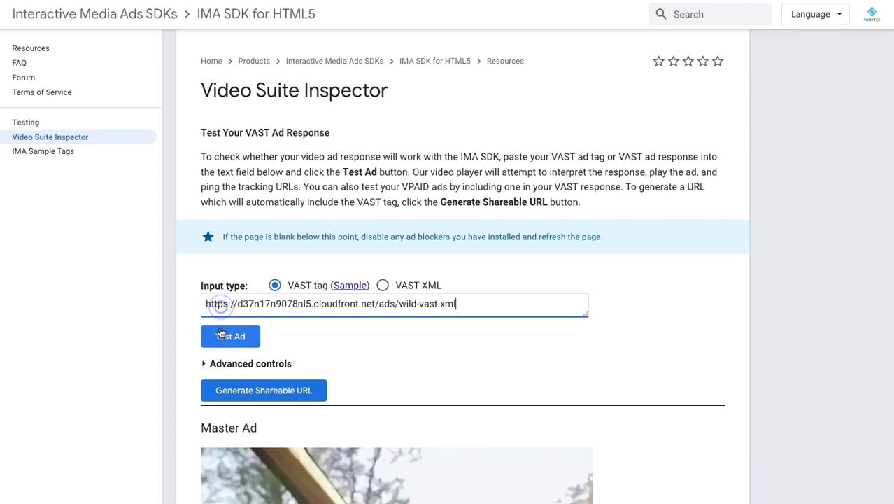
{"action": "left_click", "coordinate": [220, 333]}
Step: Skip the S3Bubble ad and pause the main content video
{"action": "scroll", "coordinate": [193, 278], "scroll_direction": "down", "scroll_amount": 3}
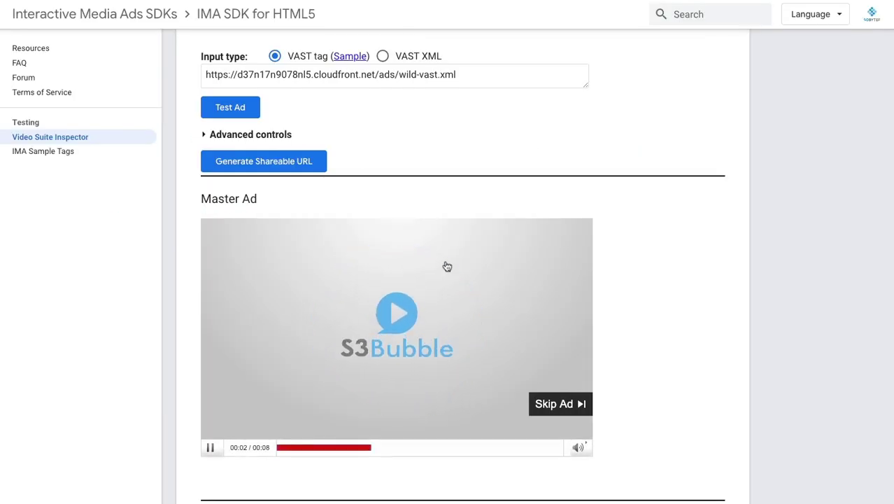
{"action": "left_click", "coordinate": [545, 398]}
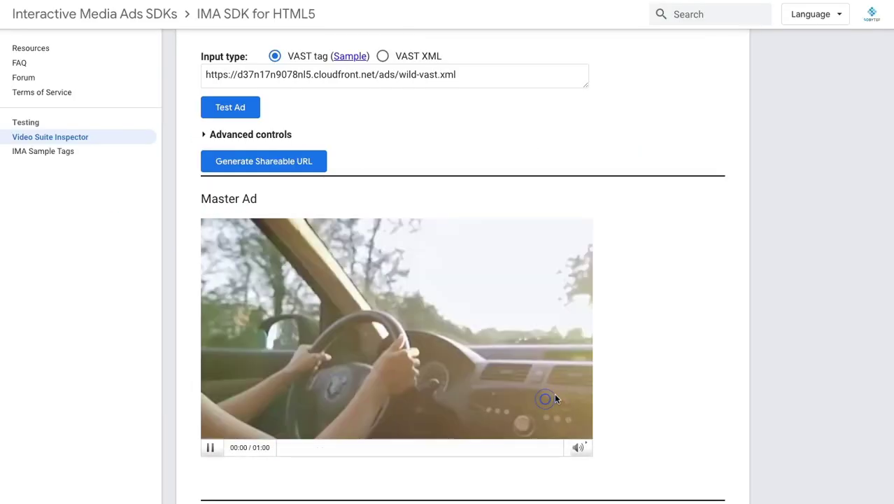
{"action": "left_click", "coordinate": [206, 448]}
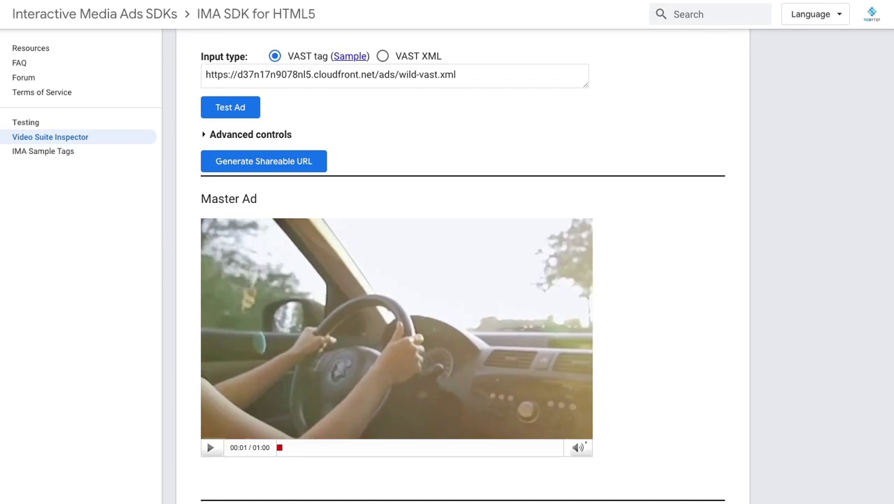